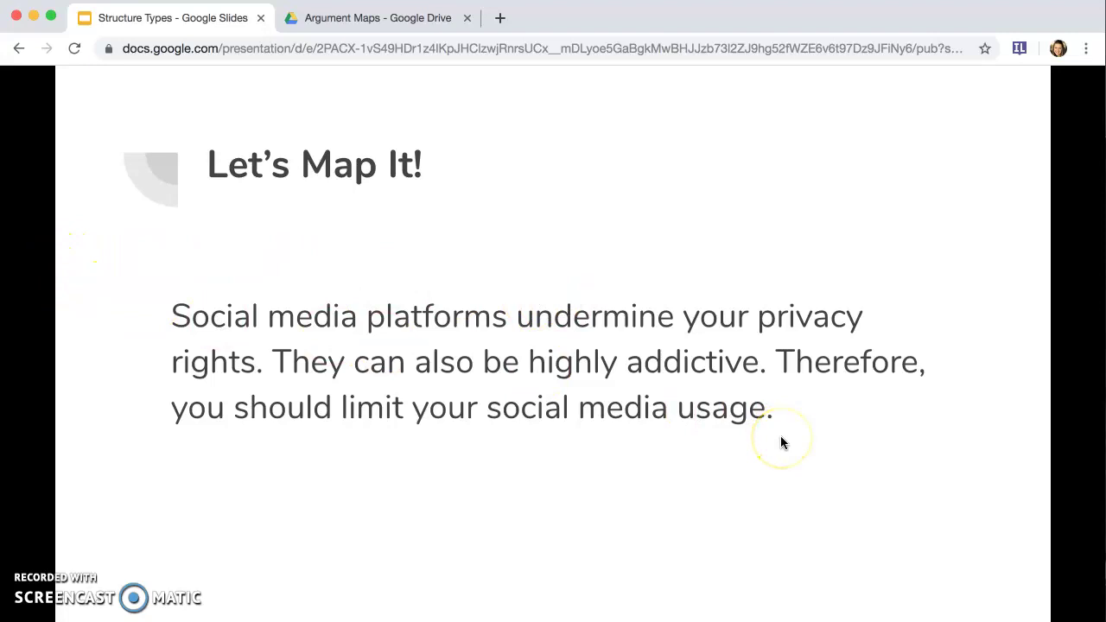
Create a MindMup 2.0 map in the Argument Maps folder of Google Drive and start argument visualization in it
{"action": "left_click", "coordinate": [356, 18]}
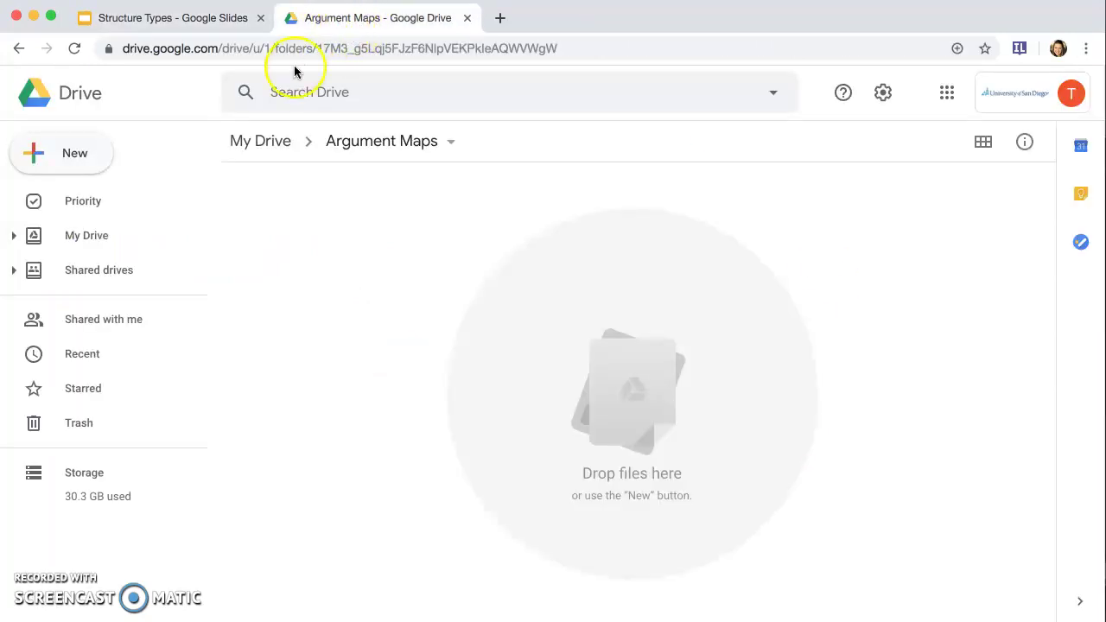
{"action": "left_click", "coordinate": [44, 143]}
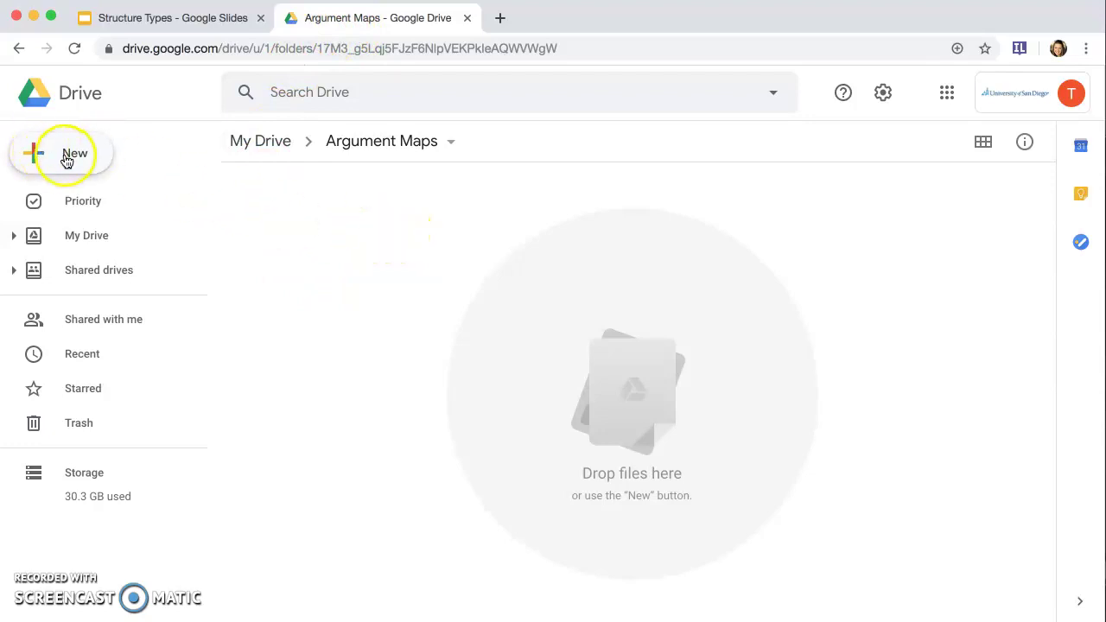
{"action": "mouse_move", "coordinate": [90, 353]}
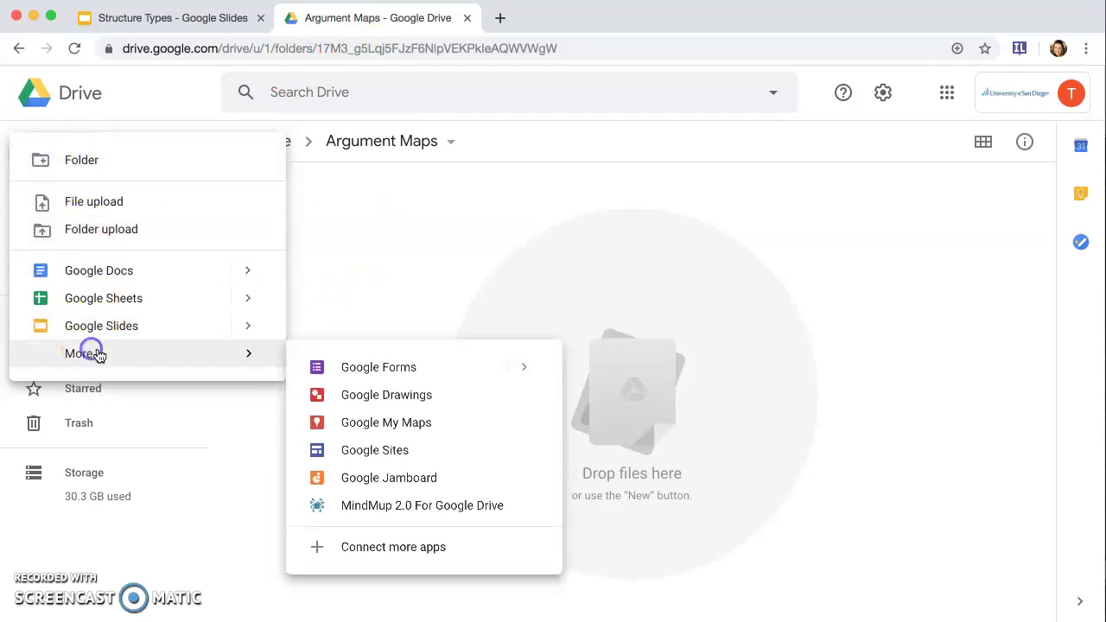
{"action": "left_click", "coordinate": [402, 508]}
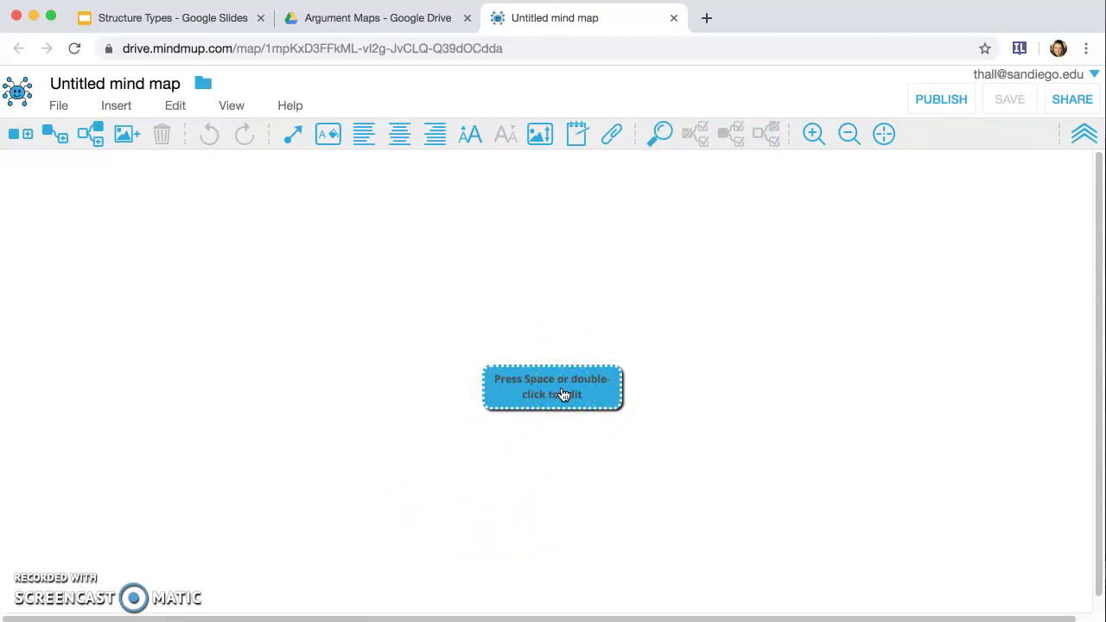
{"action": "left_click", "coordinate": [230, 107]}
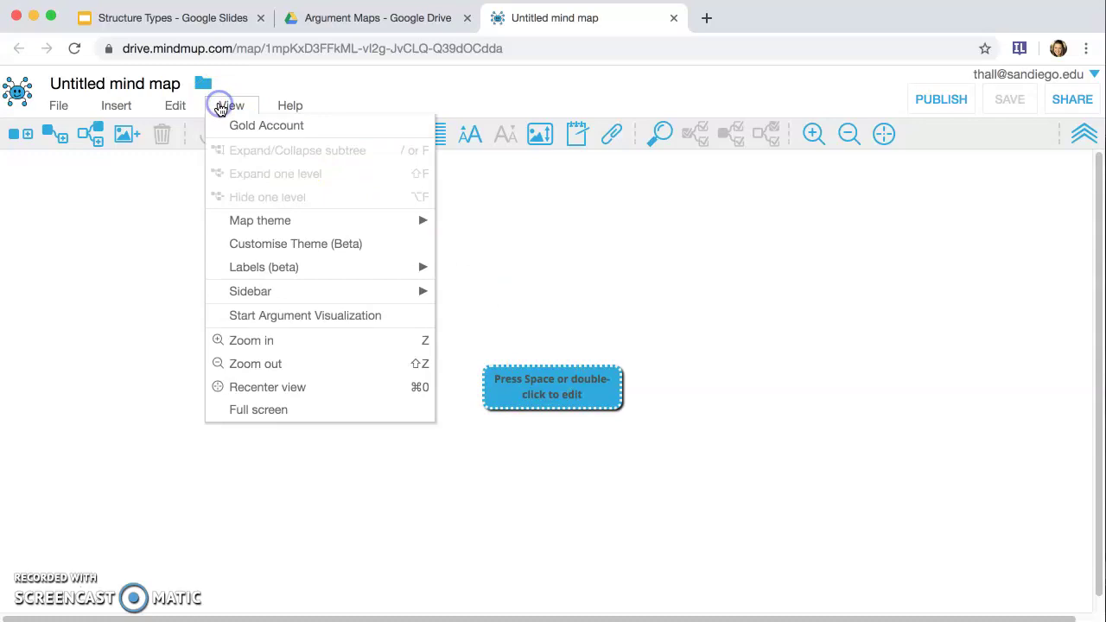
{"action": "left_click", "coordinate": [268, 315]}
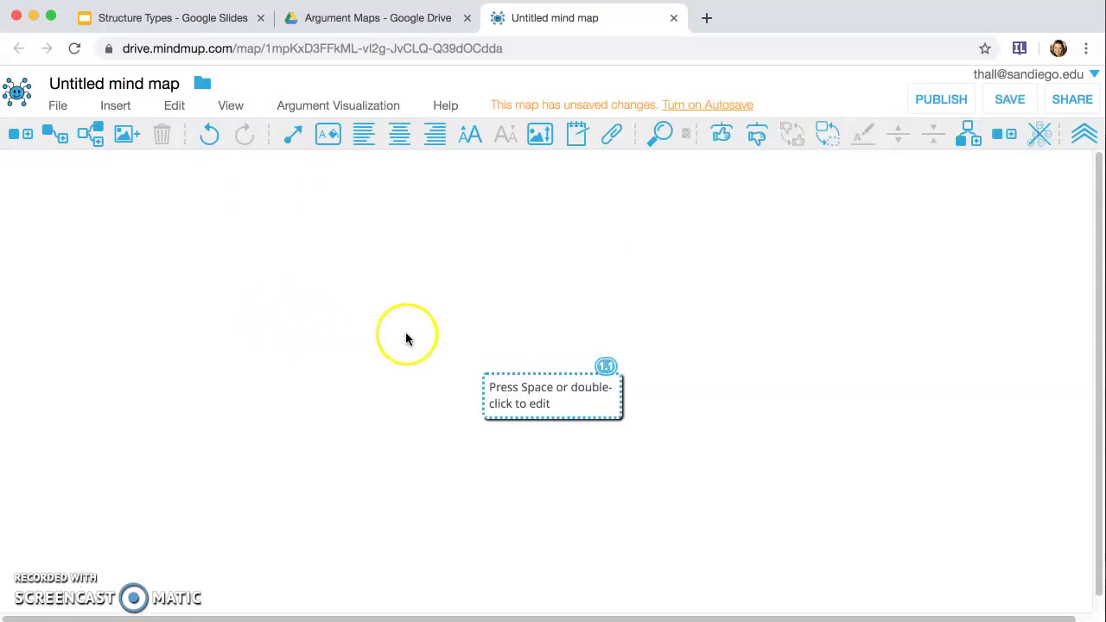
Fill the root node with the full social media passage from the "Let's Map It!" slide and move it to the canvas's upper-left area
{"action": "double_click", "coordinate": [539, 406]}
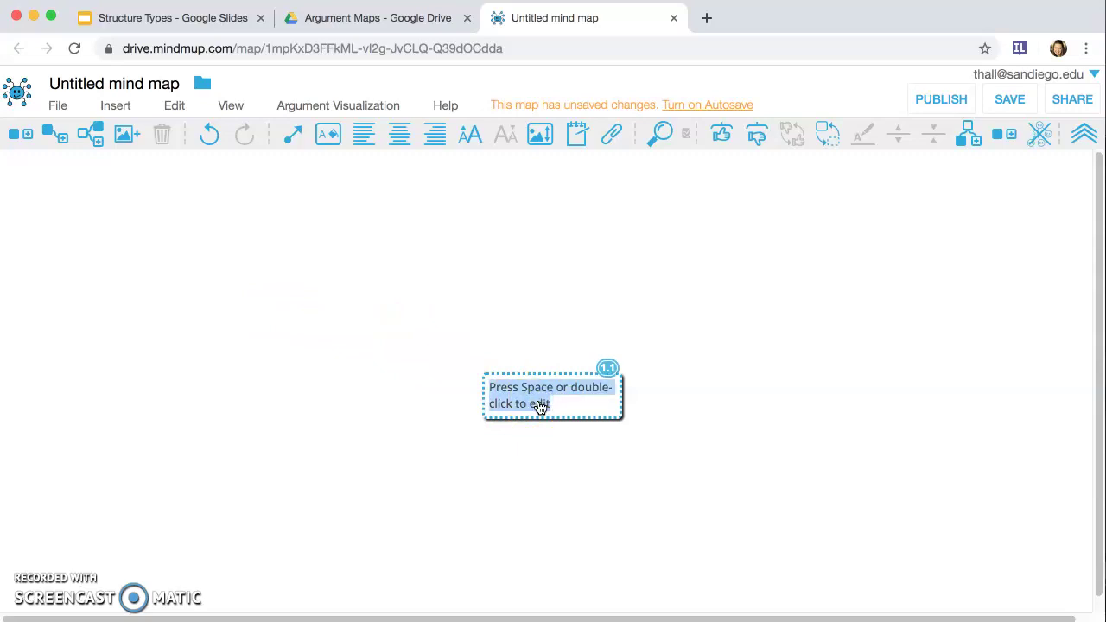
{"action": "type", "text": "Social media platforms undermine your privacy rights. They can also be highly addictive. Therefore, you should limit your social media usage."}
{"action": "left_click", "coordinate": [760, 345]}
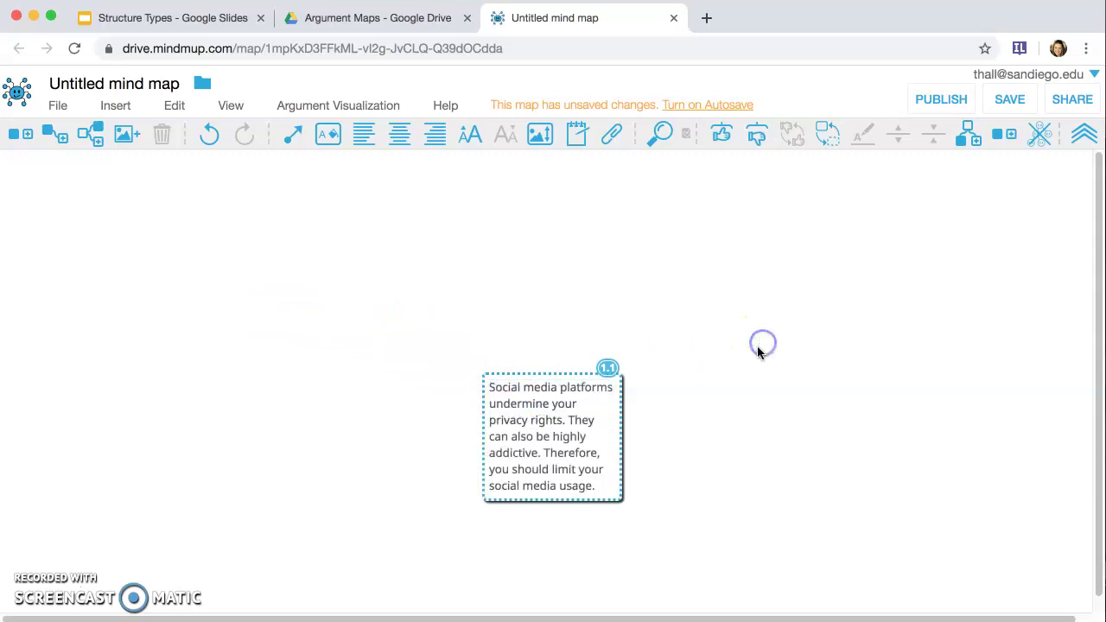
{"action": "left_click_drag", "start_coordinate": [533, 434], "coordinate": [180, 286]}
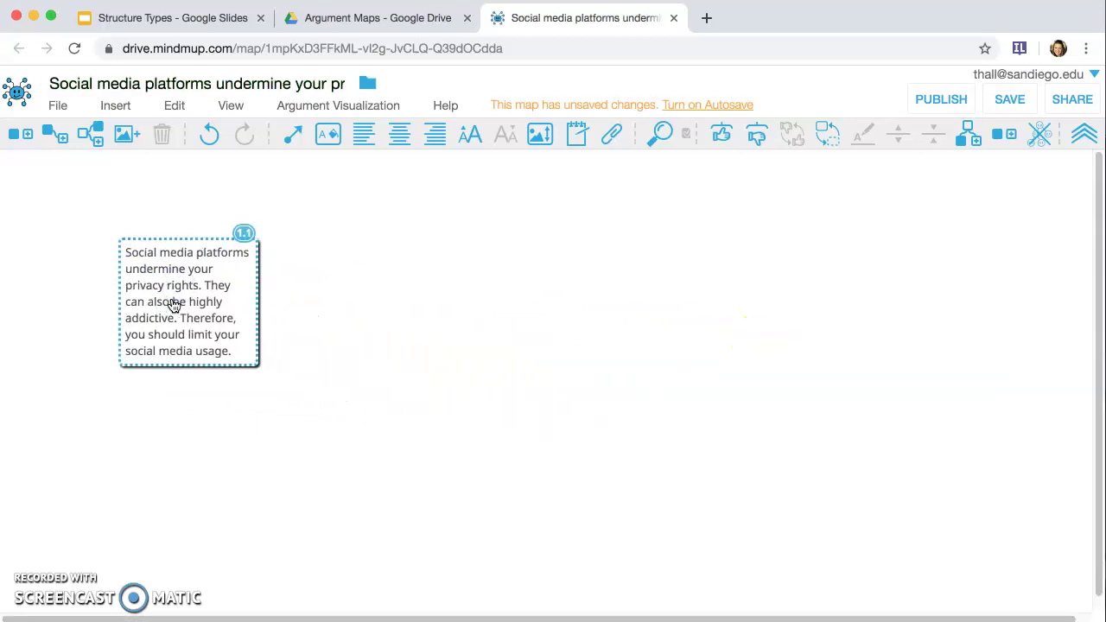
Copy the conclusion from the passage into a new root node, capitalized as "You should limit your social media usage."
{"action": "left_click", "coordinate": [14, 138]}
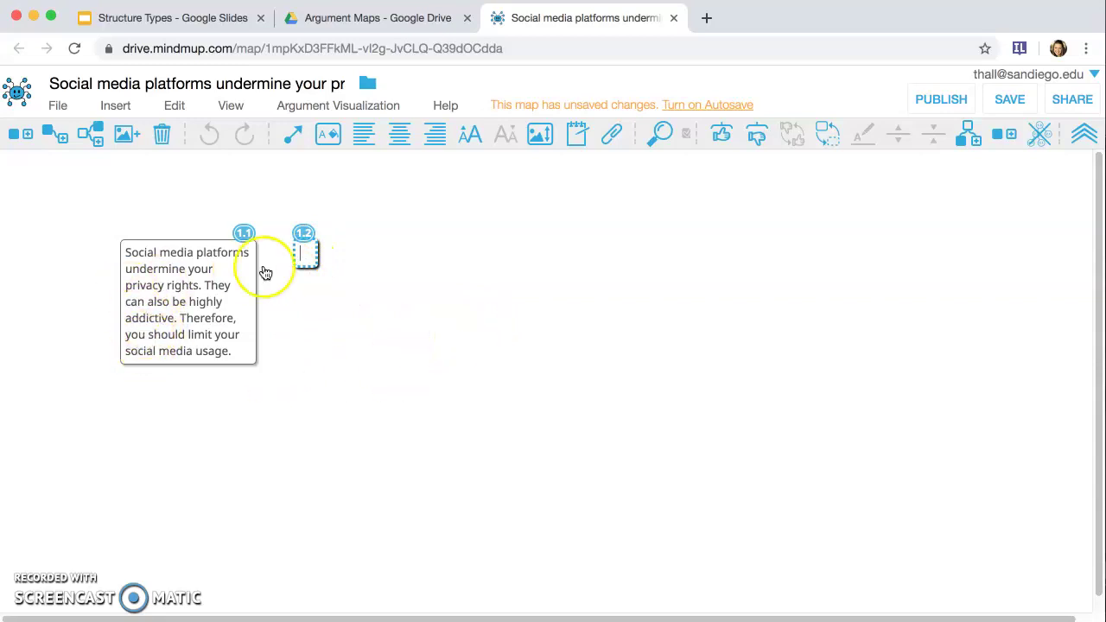
{"action": "left_click", "coordinate": [149, 314]}
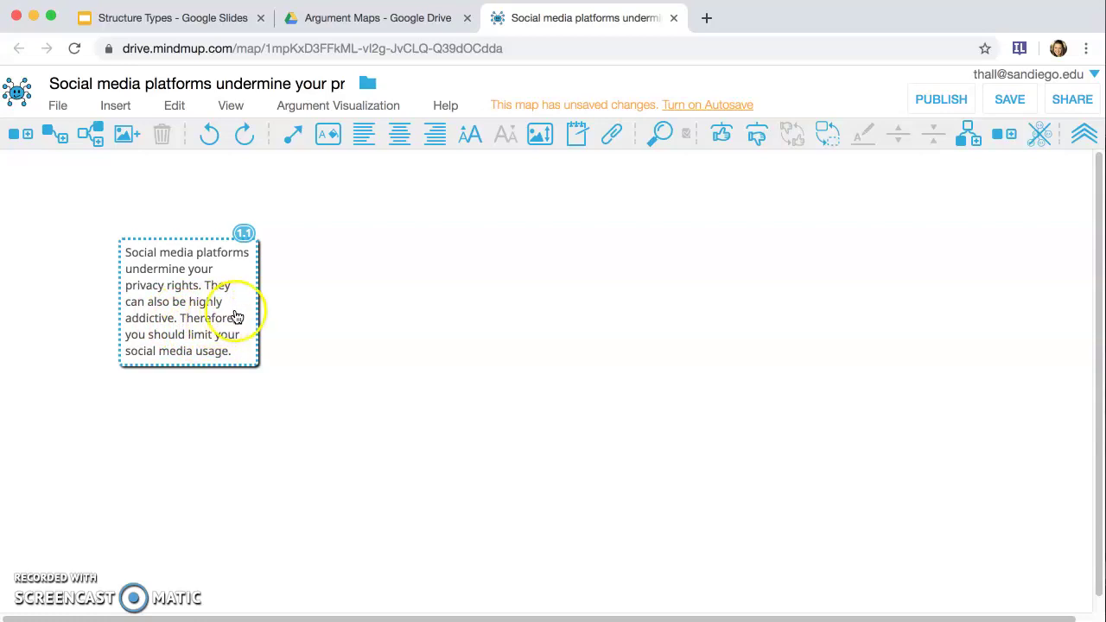
{"action": "left_click", "coordinate": [134, 337]}
{"action": "left_click_drag", "start_coordinate": [141, 337], "coordinate": [233, 346]}
{"action": "key", "text": "super+c"}
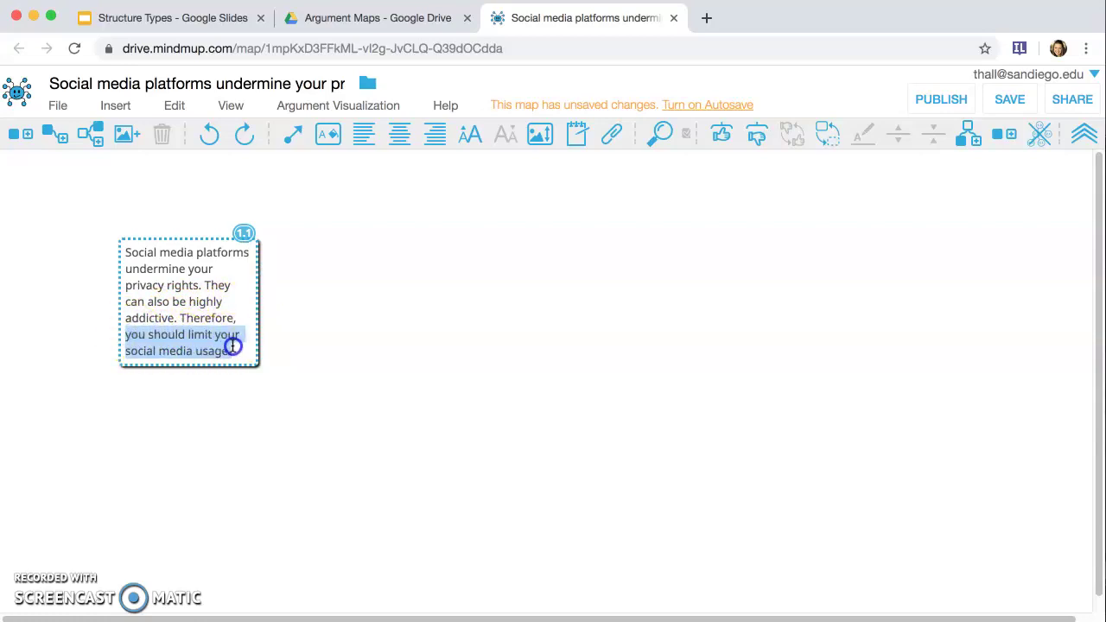
{"action": "left_click", "coordinate": [17, 134]}
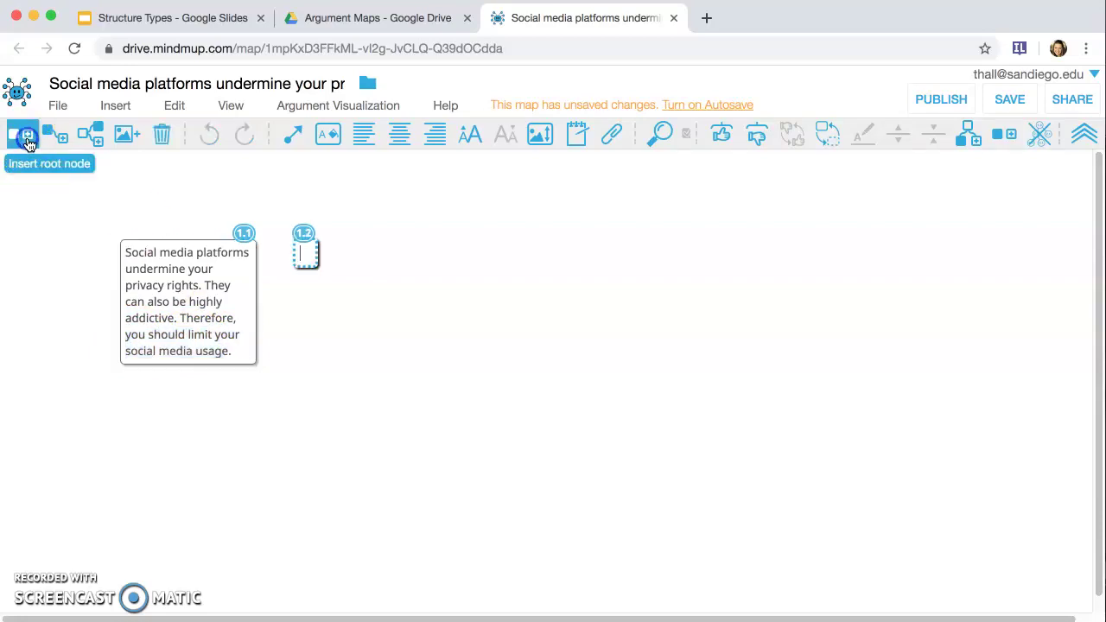
{"action": "key", "text": "super+v"}
{"action": "left_click", "coordinate": [307, 254]}
{"action": "key", "text": "BackSpace"}
{"action": "type", "text": "Y"}
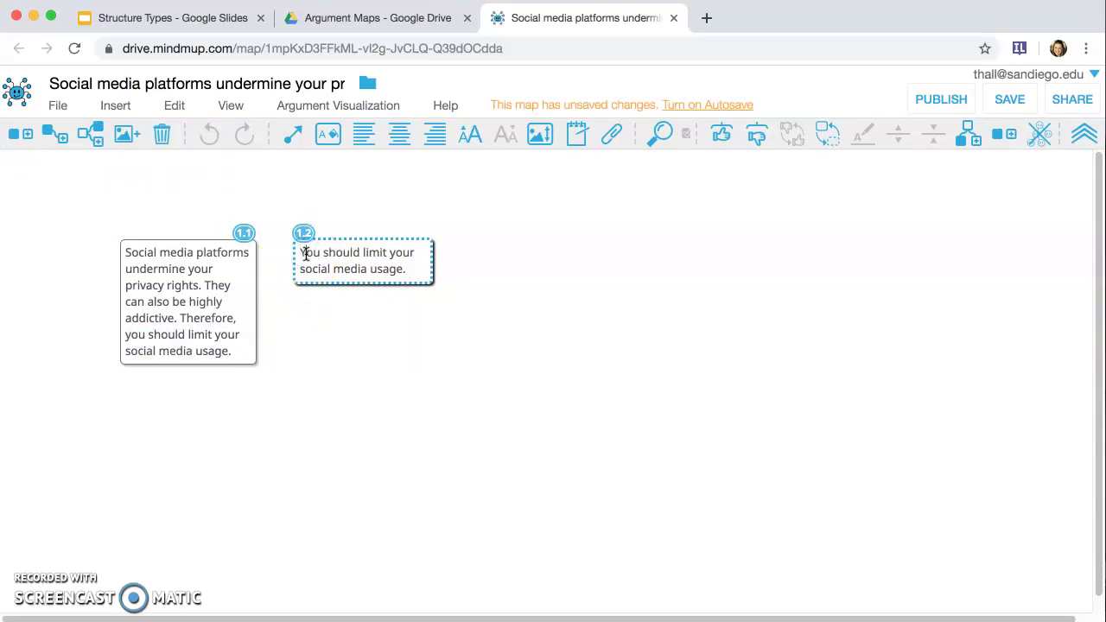
{"action": "left_click", "coordinate": [562, 268]}
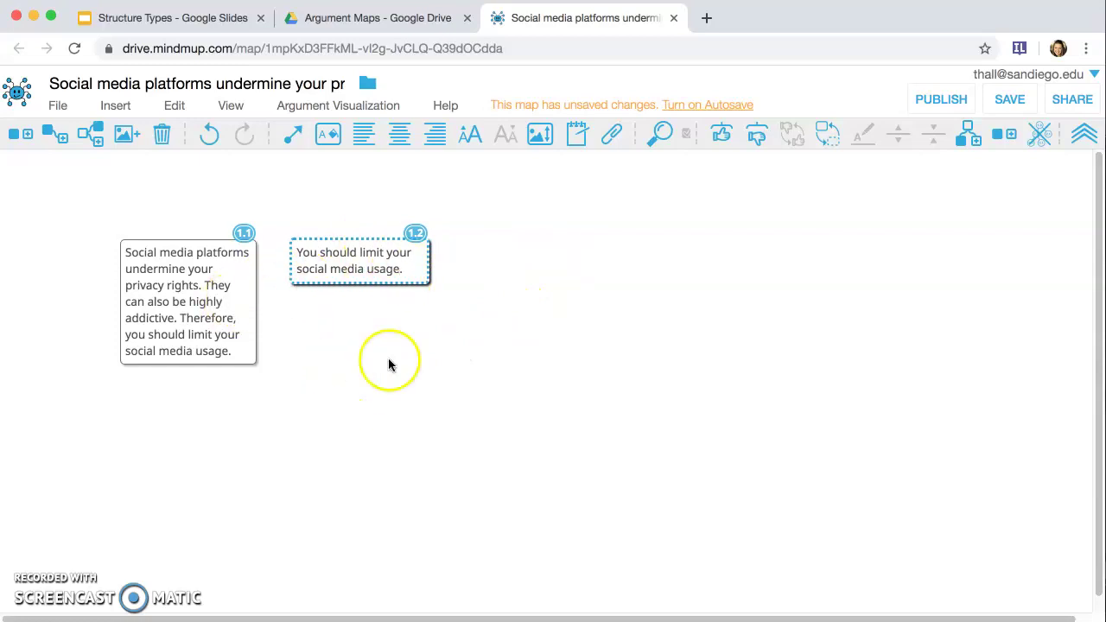
Add a reason under the conclusion with the copied text "Social media platforms undermine your privacy rights. They can also be highly addictive."
{"action": "left_click", "coordinate": [355, 260]}
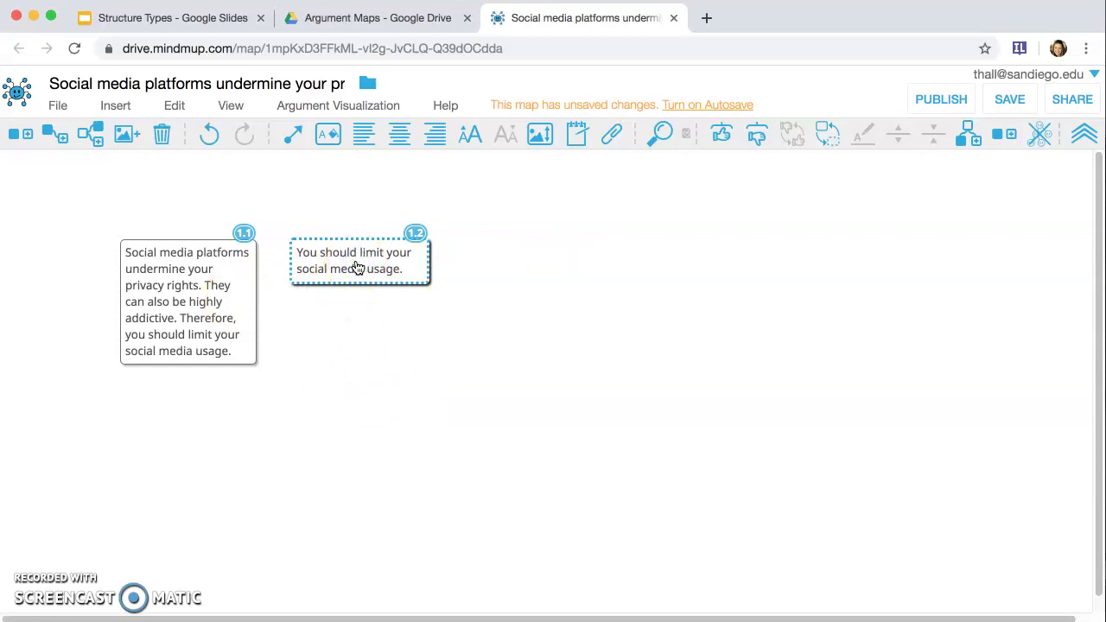
{"action": "double_click", "coordinate": [184, 281]}
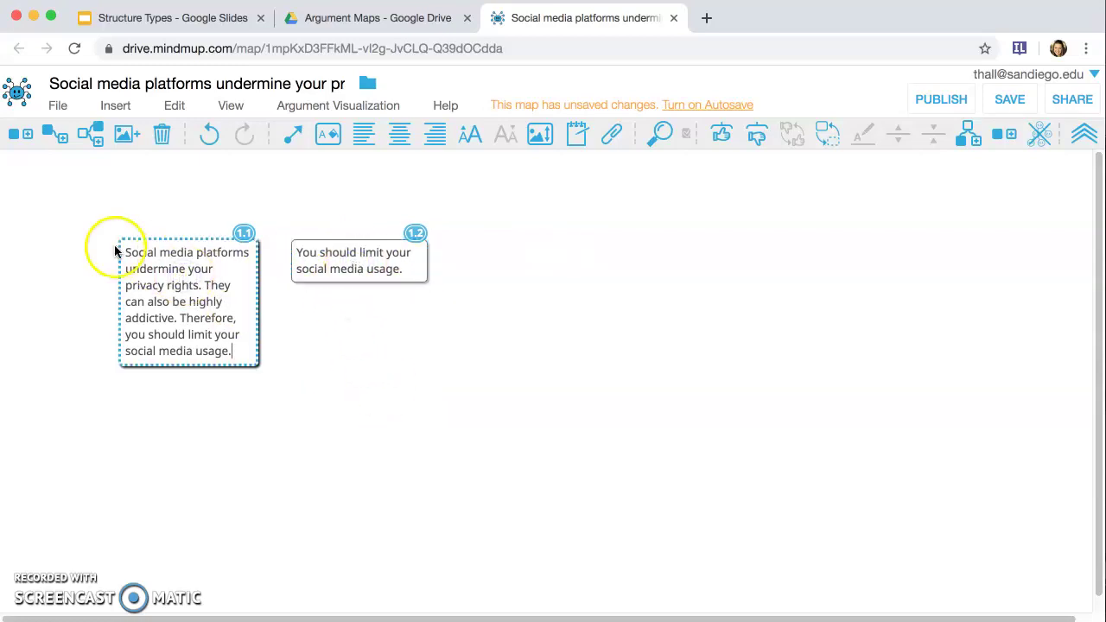
{"action": "left_click_drag", "start_coordinate": [126, 250], "coordinate": [180, 316]}
{"action": "key", "text": "super+c"}
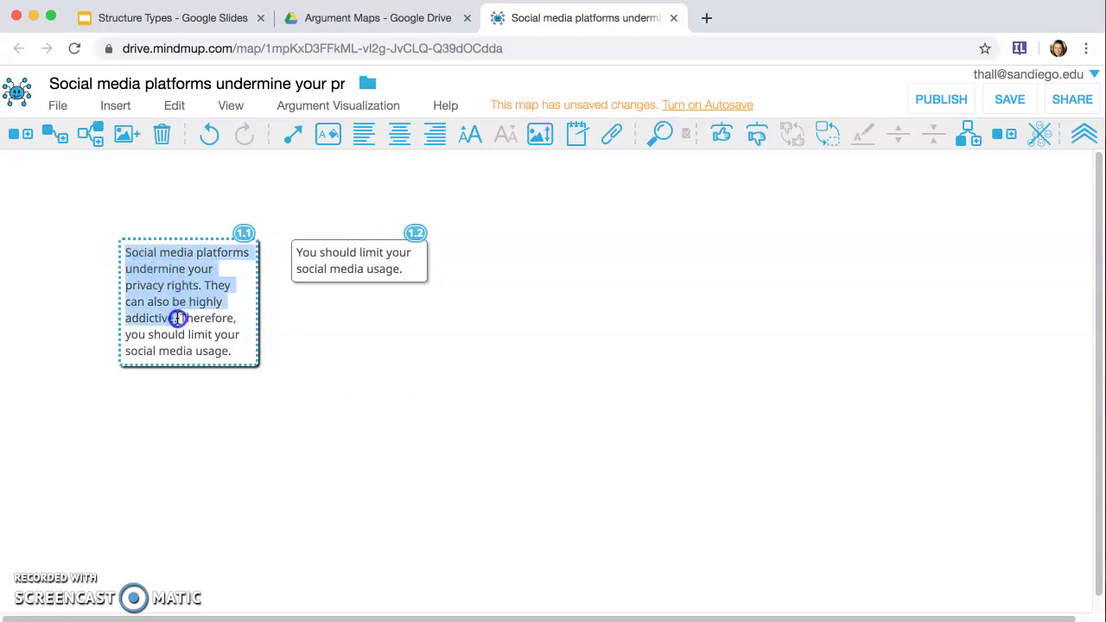
{"action": "left_click", "coordinate": [316, 267]}
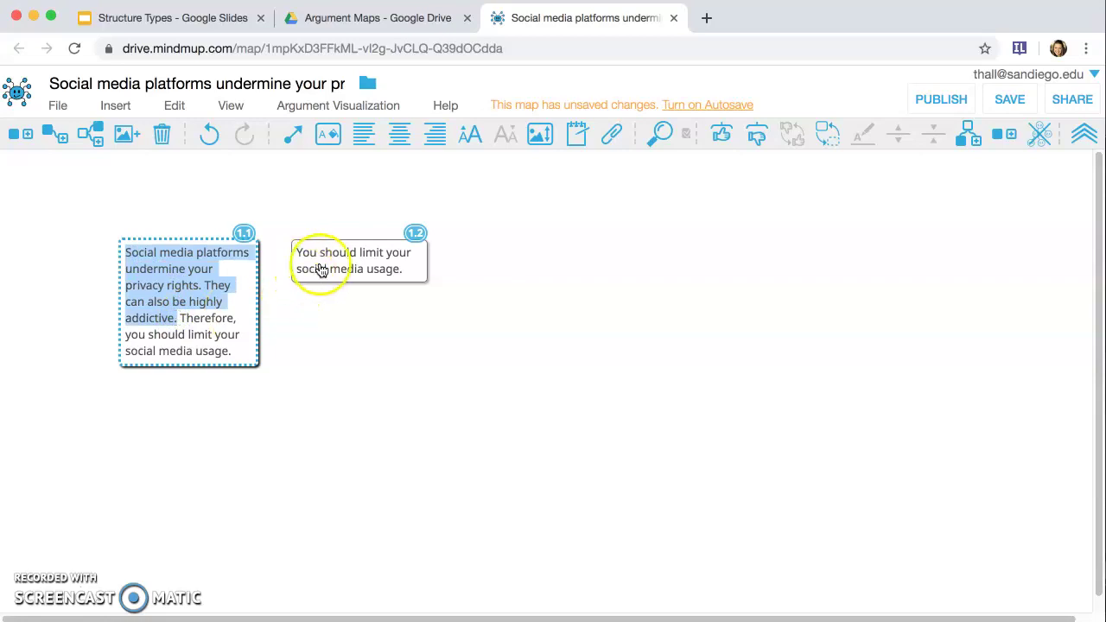
{"action": "left_click", "coordinate": [719, 143]}
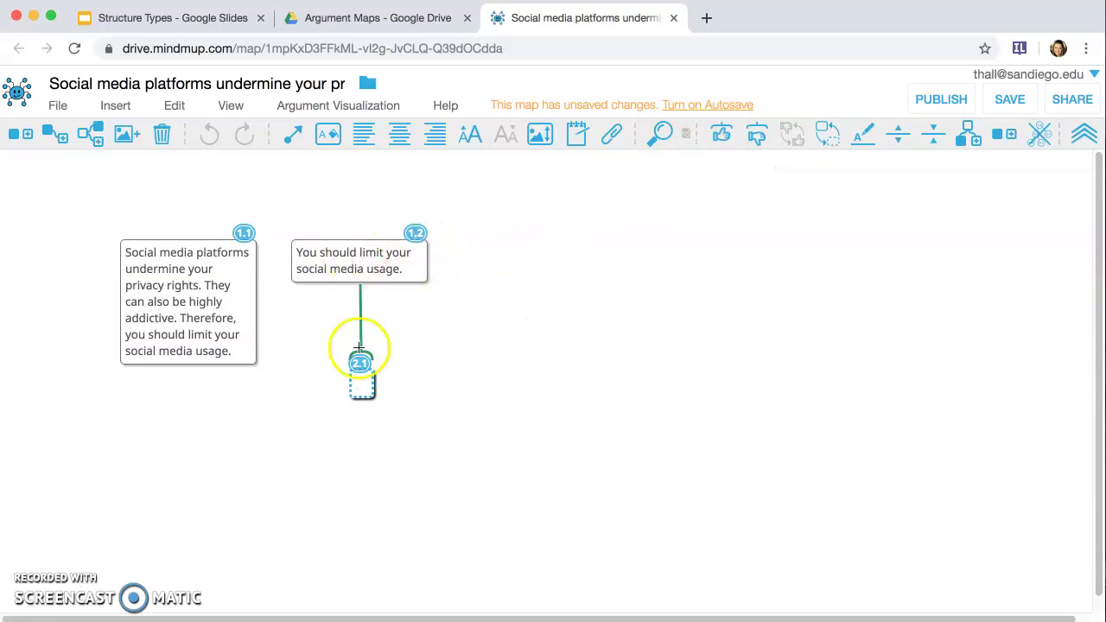
{"action": "key", "text": "super+v"}
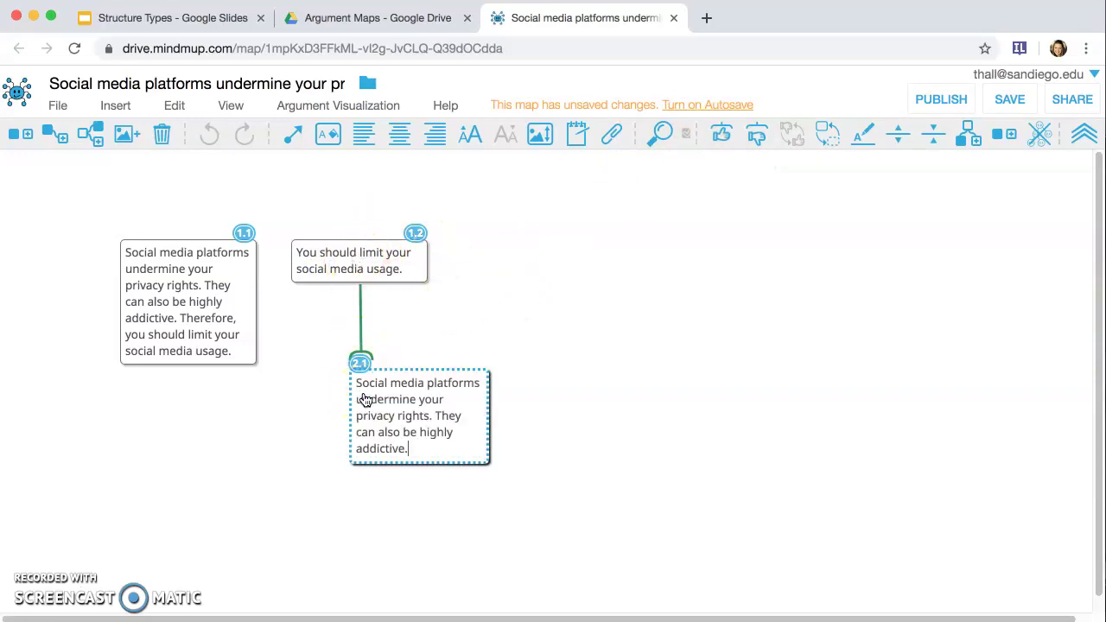
{"action": "left_click", "coordinate": [593, 439]}
{"action": "left_click", "coordinate": [337, 464]}
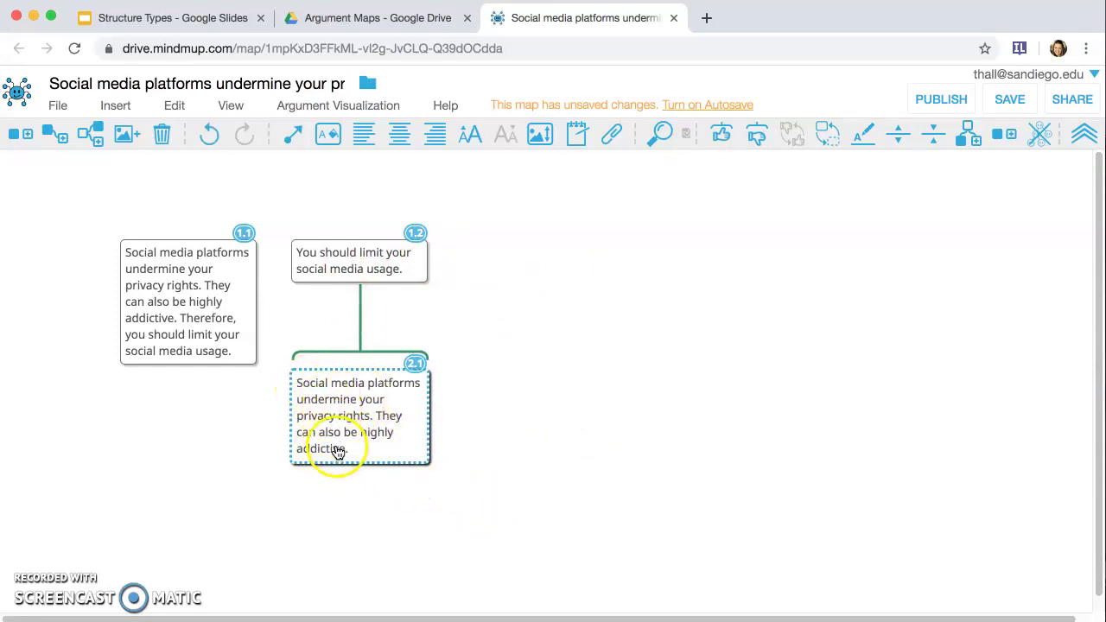
Copy "They can also be highly addictive." from the reason node and delete that sentence there
{"action": "double_click", "coordinate": [393, 416]}
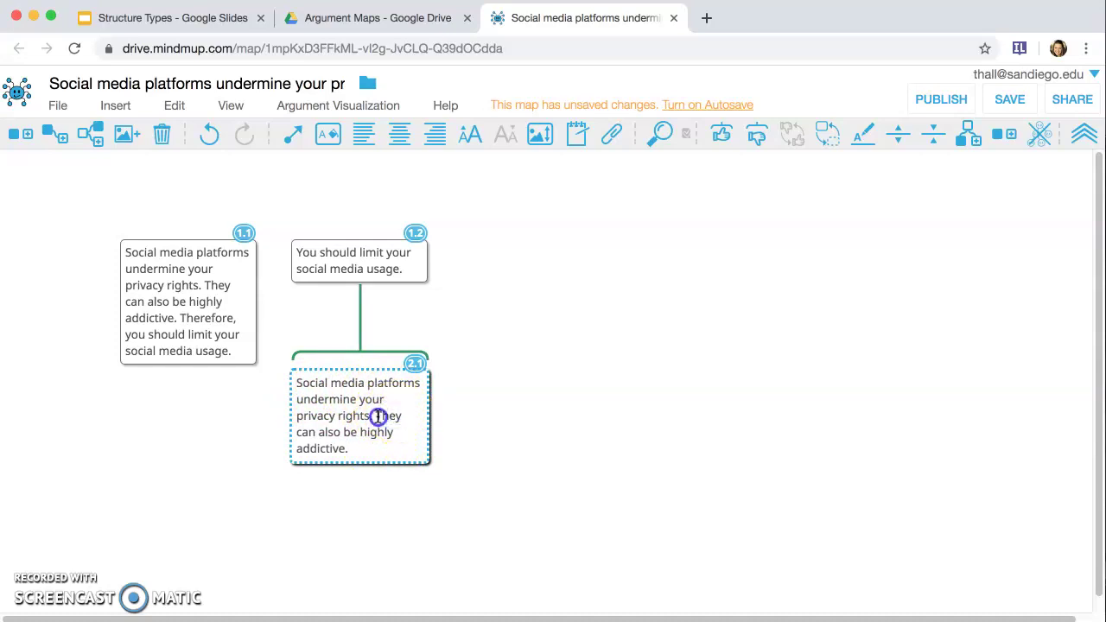
{"action": "left_click_drag", "start_coordinate": [377, 415], "coordinate": [384, 445]}
{"action": "key", "text": "ctrl+c"}
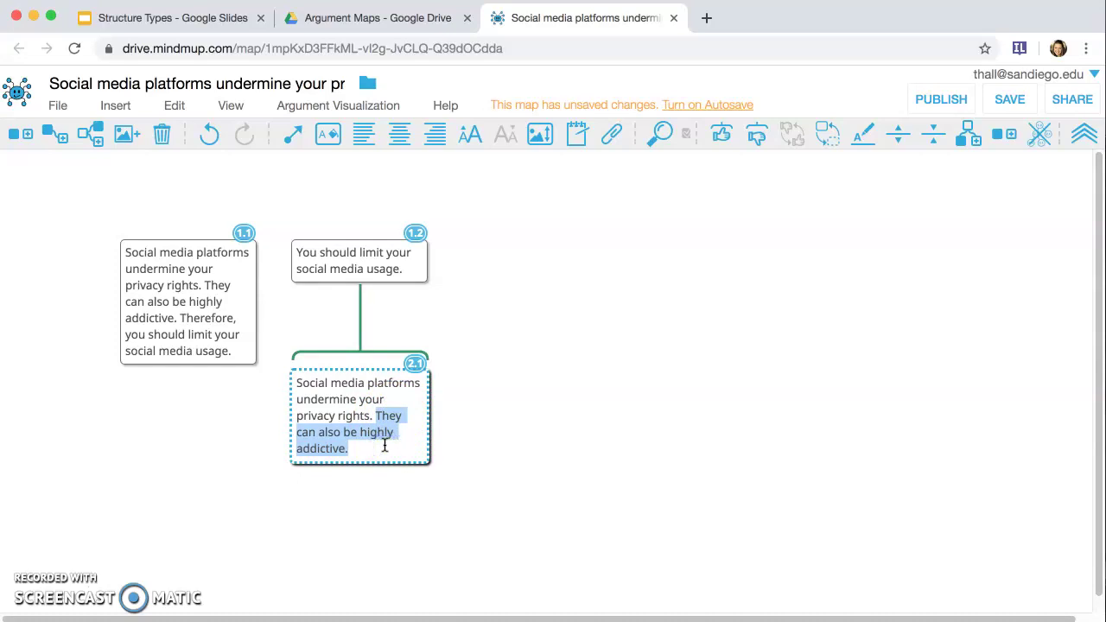
{"action": "key", "text": "BackSpace"}
{"action": "left_click", "coordinate": [529, 444]}
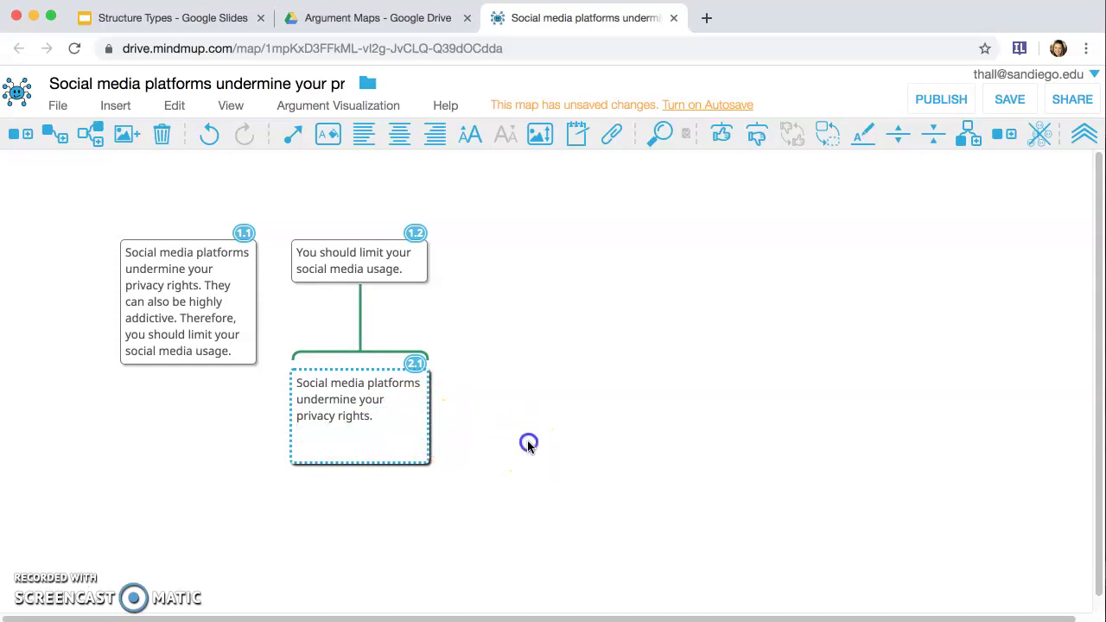
Try adding "They can also be highly addictive." as a separate second reason under the conclusion
{"action": "left_click", "coordinate": [395, 250]}
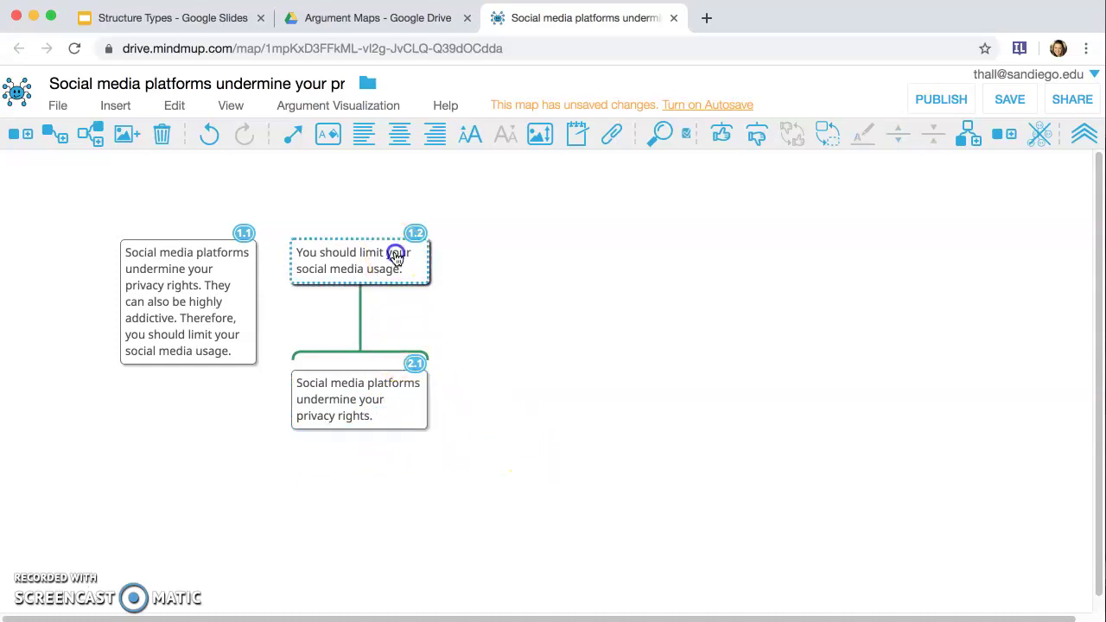
{"action": "left_click", "coordinate": [717, 138]}
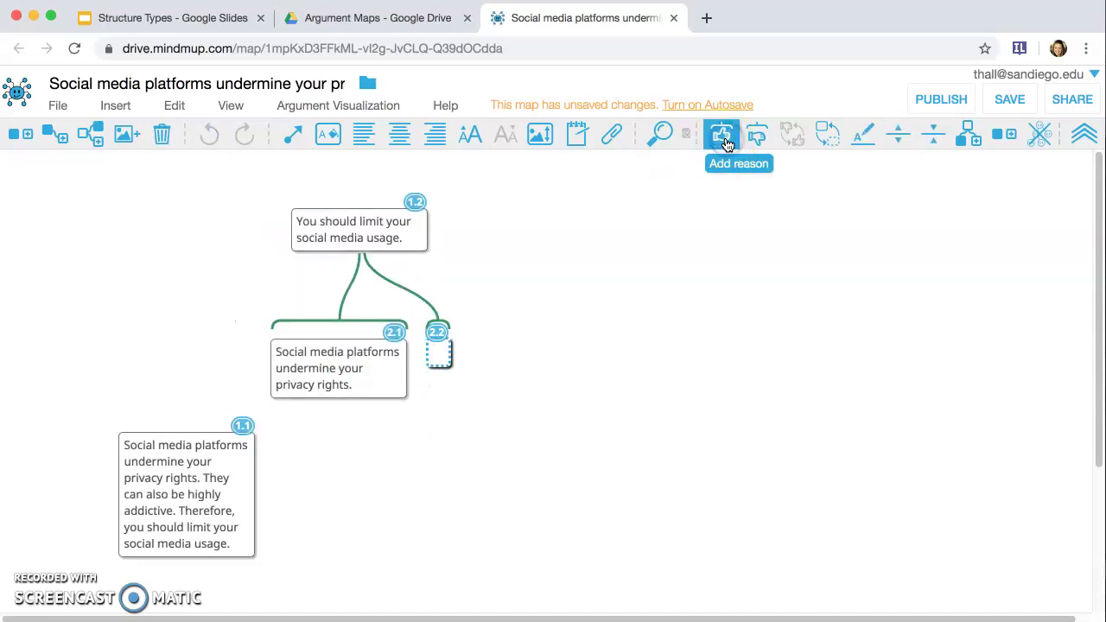
{"action": "key", "text": "ctrl+v"}
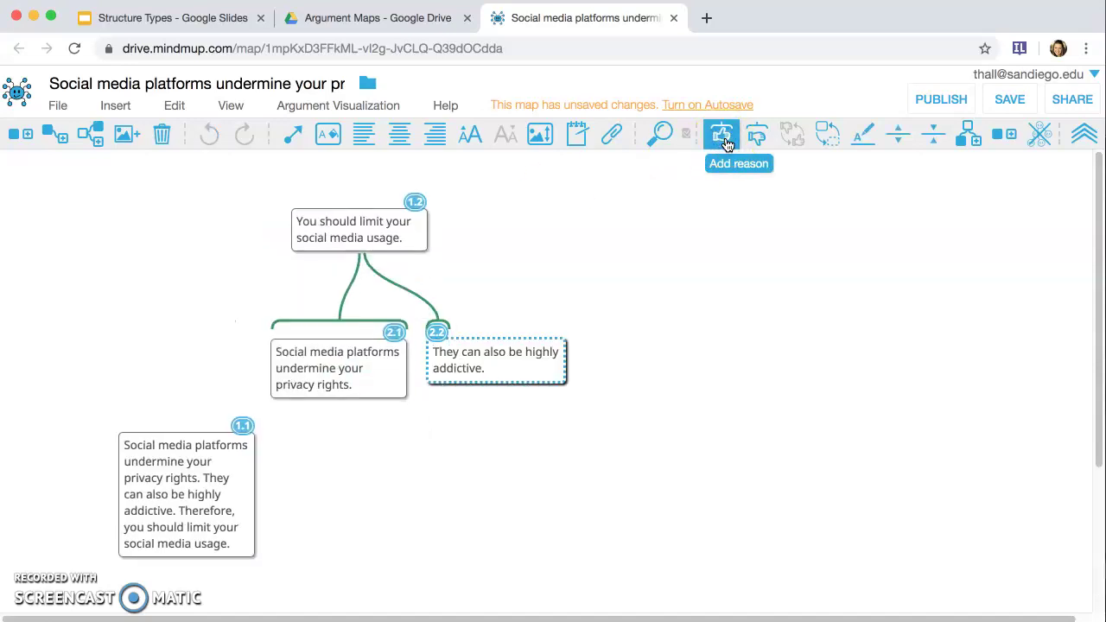
{"action": "left_click", "coordinate": [676, 322]}
{"action": "key", "text": "ctrl+z"}
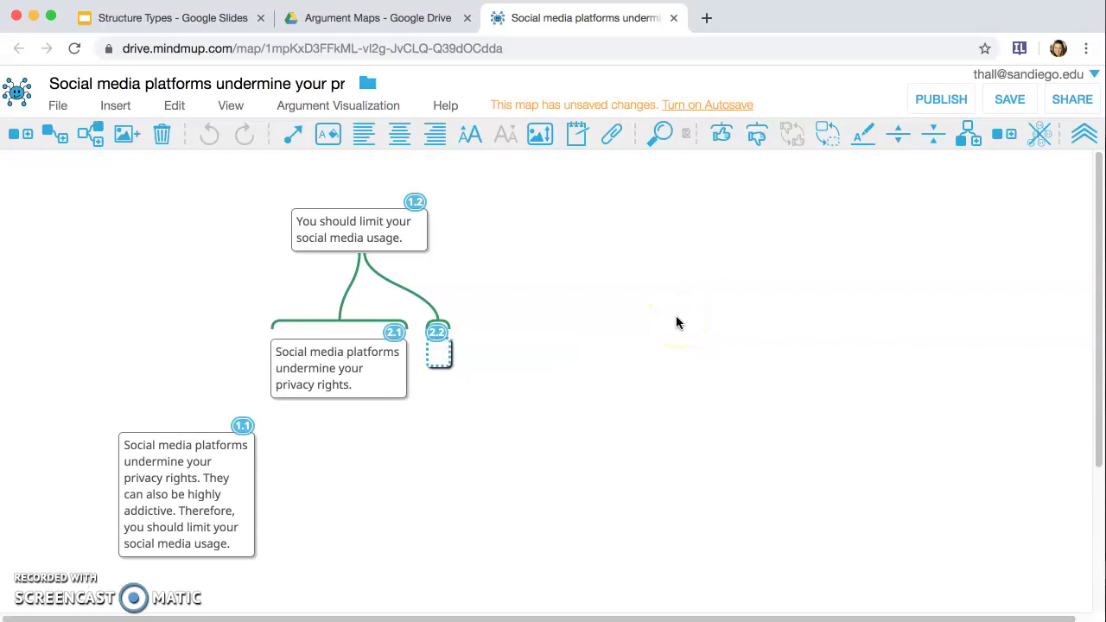
{"action": "left_click", "coordinate": [674, 316]}
{"action": "left_click", "coordinate": [649, 347]}
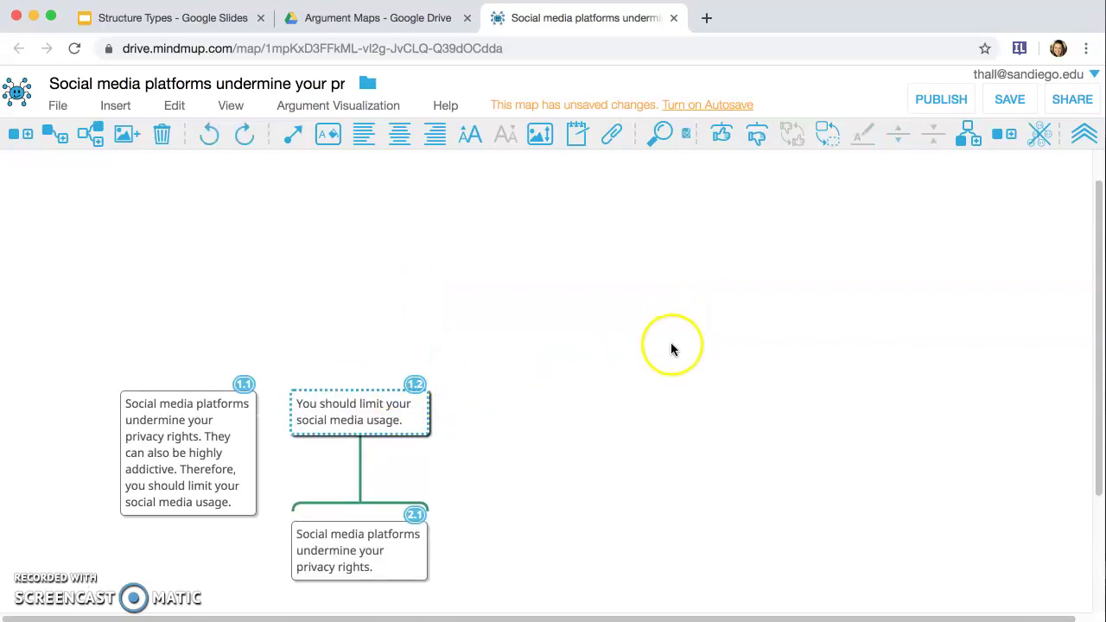
Add "They can also be highly addictive." as a grouped premise beside the privacy rights premise, under the same reason bracket
{"action": "left_click", "coordinate": [385, 471]}
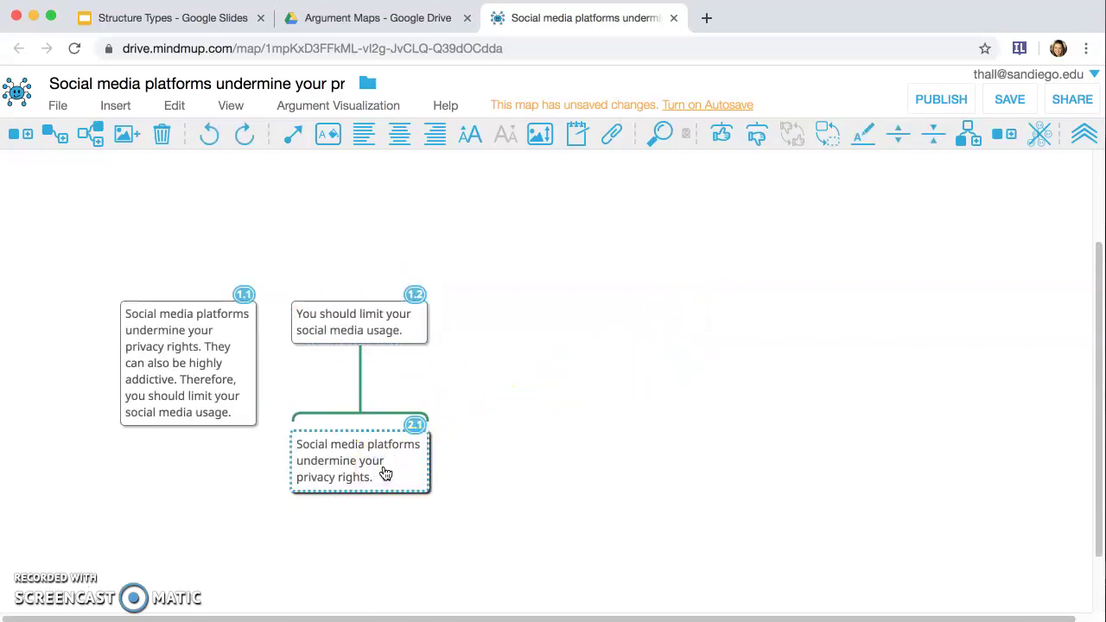
{"action": "left_click", "coordinate": [969, 141]}
{"action": "key", "text": "super+v"}
{"action": "left_click", "coordinate": [786, 408]}
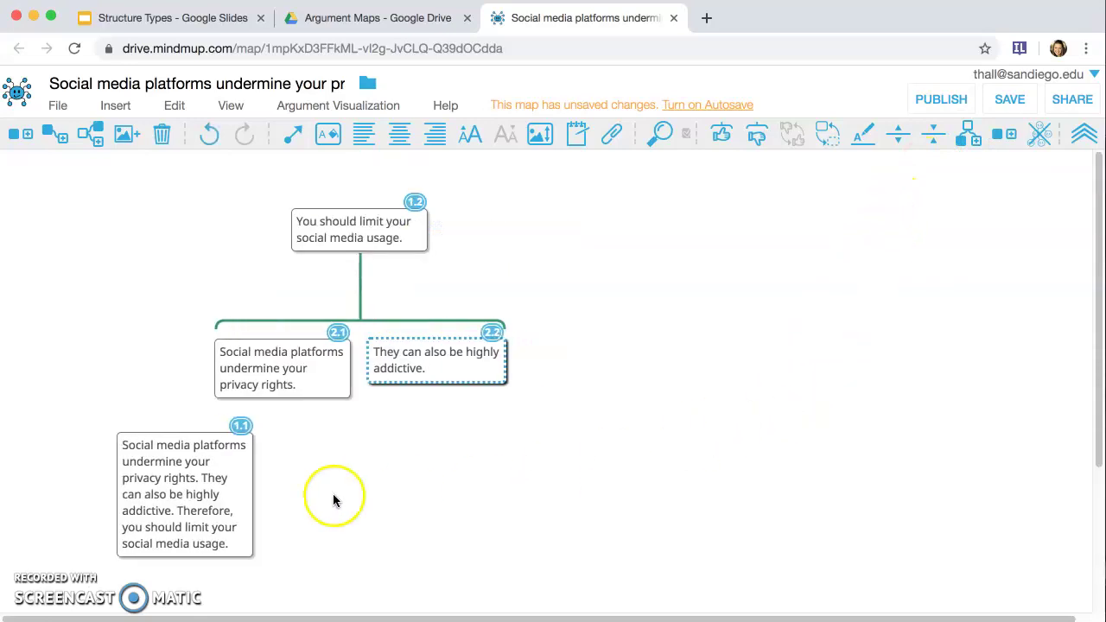
Detach the "They can also be highly addictive." premise from its reason group and place it as a standalone node above and right of the conclusion
{"action": "left_click_drag", "start_coordinate": [406, 377], "coordinate": [659, 360]}
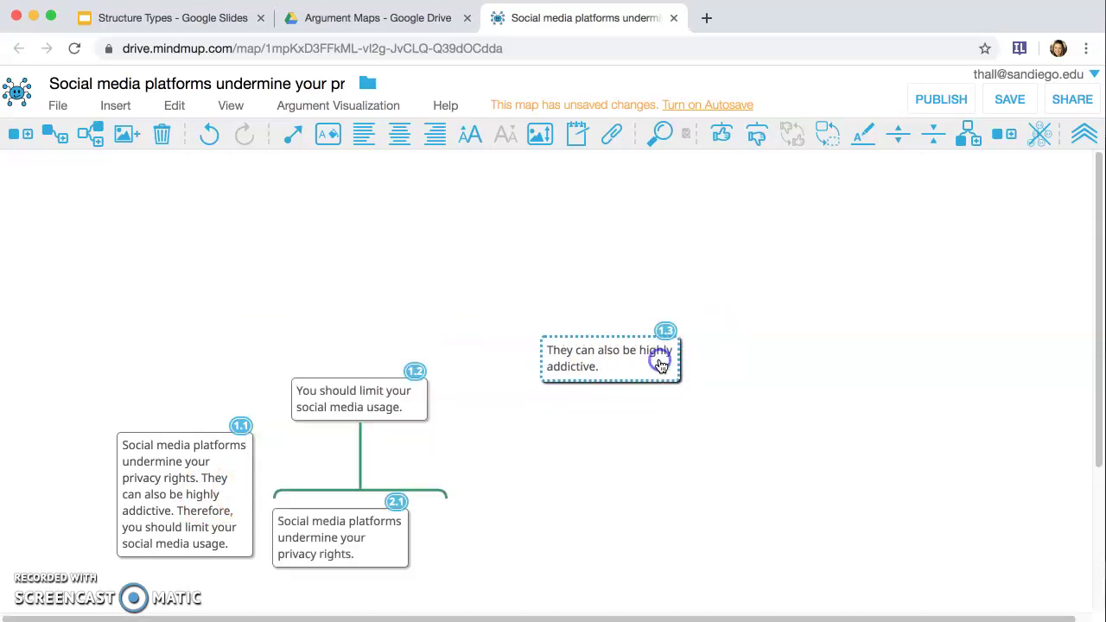
{"action": "scroll", "coordinate": [659, 369], "scroll_direction": "down", "scroll_amount": 2}
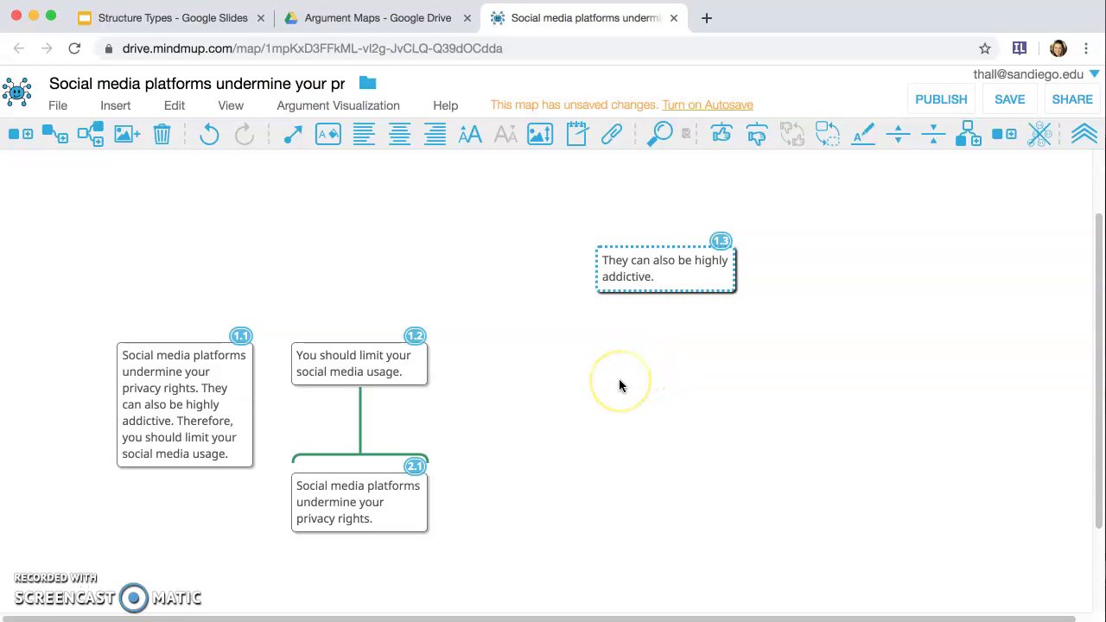
{"action": "left_click", "coordinate": [168, 412]}
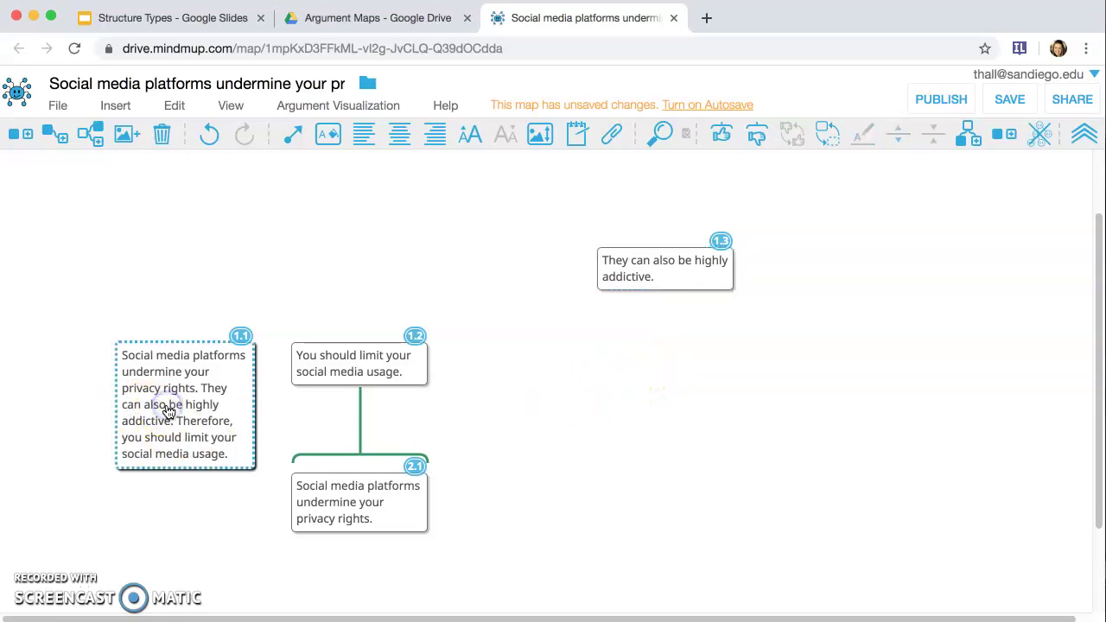
Delete the full-passage node and attach "They can also be highly addictive." as a separate reason under the conclusion
{"action": "key", "text": "Delete"}
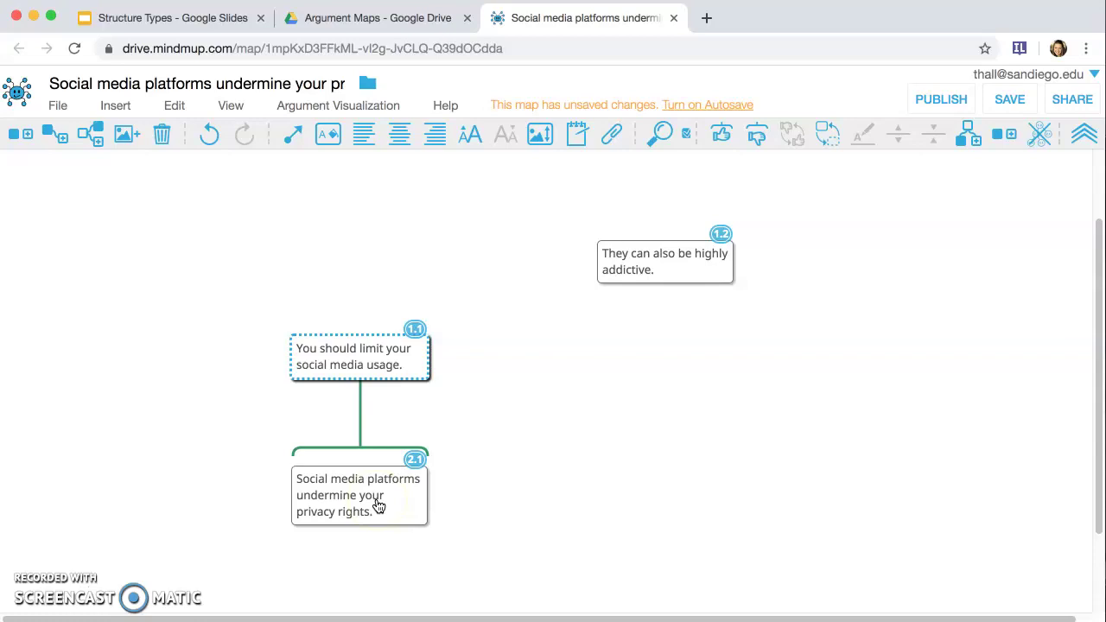
{"action": "left_click_drag", "start_coordinate": [638, 278], "coordinate": [420, 362]}
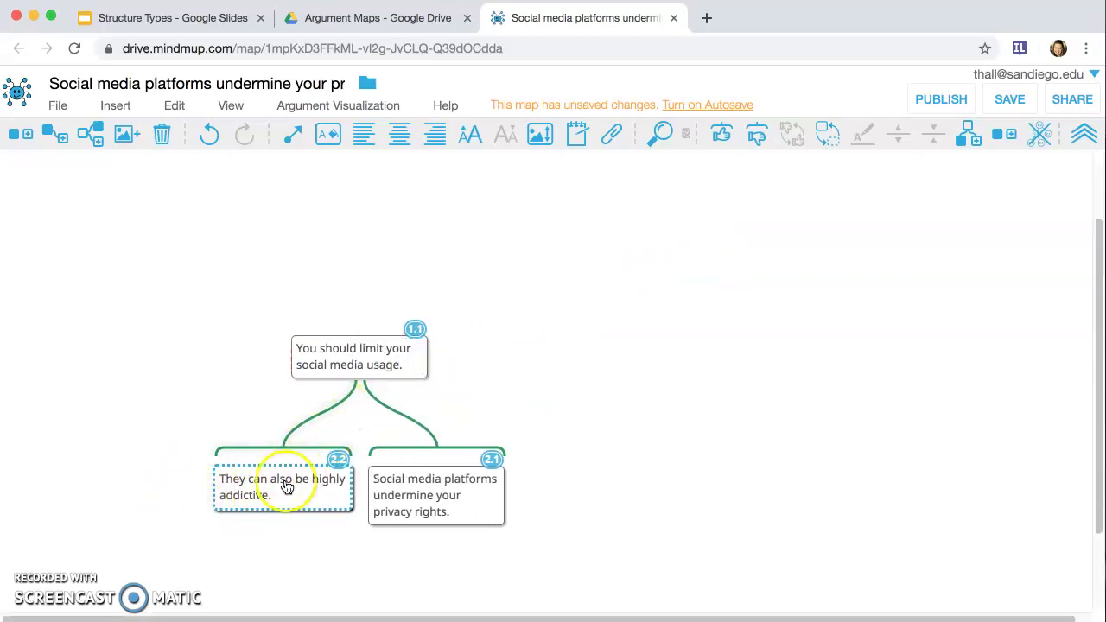
Detach the privacy rights premise from the conclusion and place it as a standalone node to the right of the addictive premise
{"action": "left_click", "coordinate": [441, 499]}
{"action": "left_click_drag", "start_coordinate": [445, 499], "coordinate": [612, 471]}
Replace "They" with "Social media platforms" in the "They can also be highly addictive." premise
{"action": "left_click", "coordinate": [320, 490]}
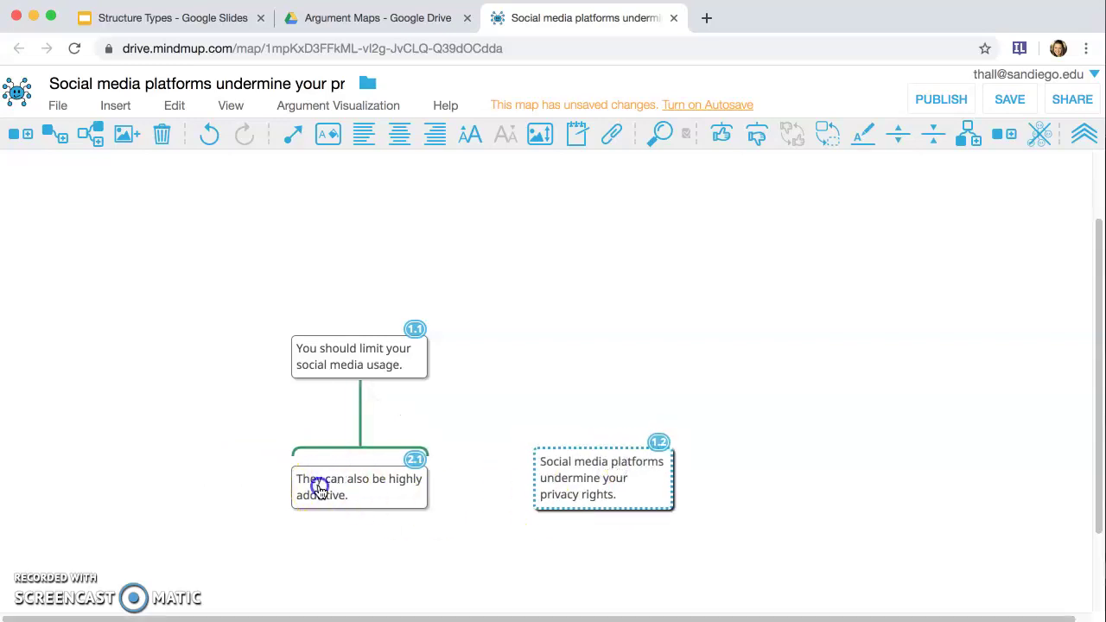
{"action": "double_click", "coordinate": [320, 489]}
{"action": "key", "text": "BackSpace"}
{"action": "key", "text": "BackSpace"}
{"action": "key", "text": "BackSpace"}
{"action": "type", "text": "Social media platforms"}
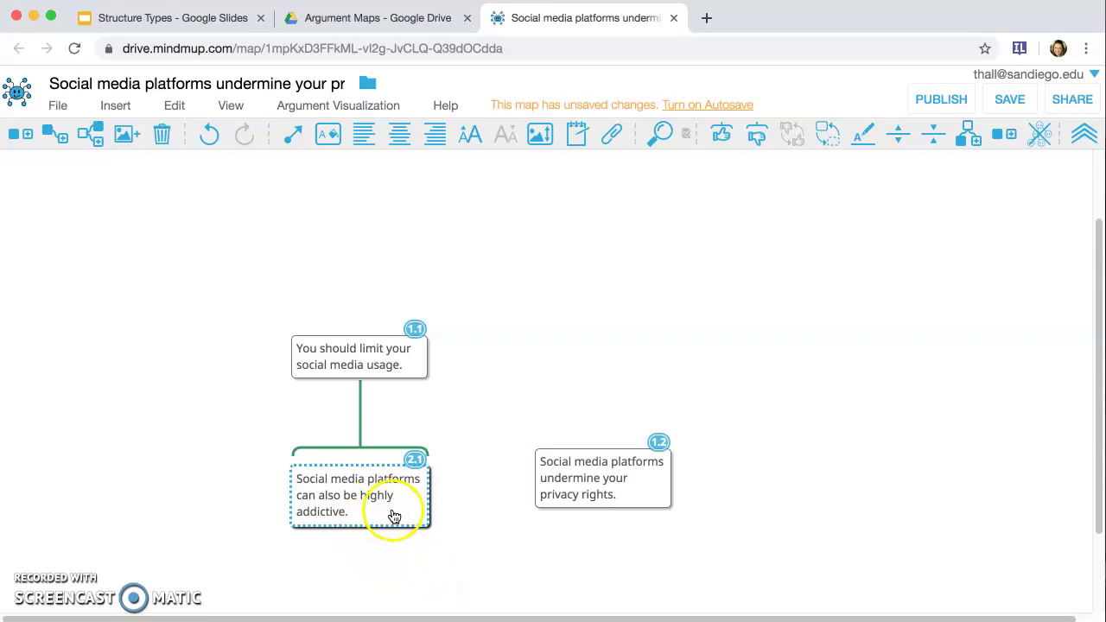
Change "can also be" to "are" in the addictive premise and reattach the privacy rights premise as a separate reason under the conclusion
{"action": "double_click", "coordinate": [318, 500]}
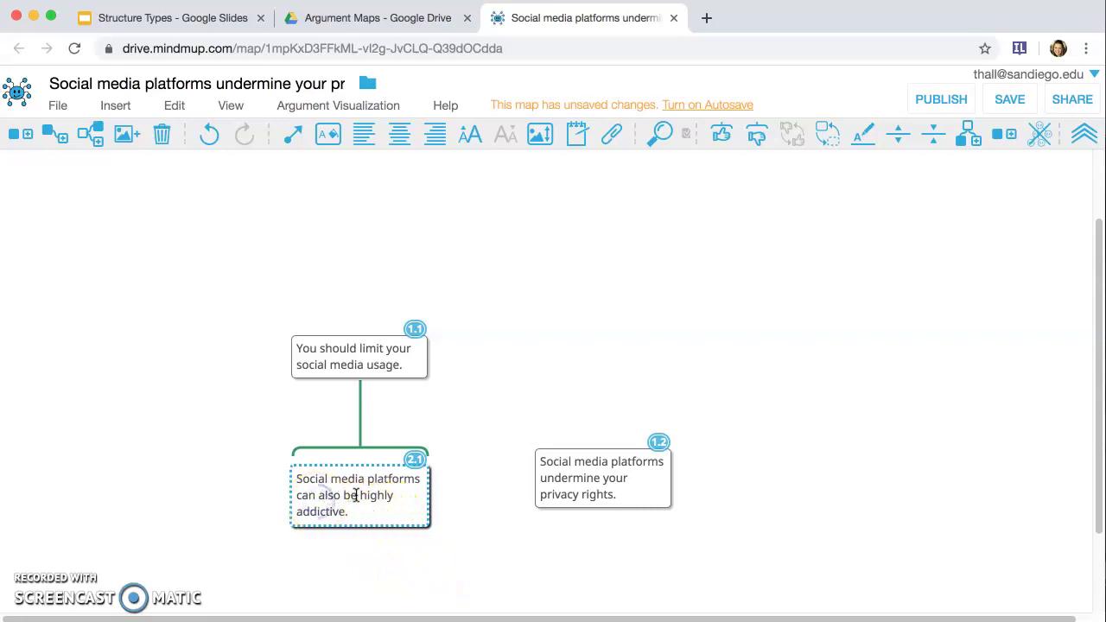
{"action": "left_click_drag", "start_coordinate": [355, 495], "coordinate": [319, 497]}
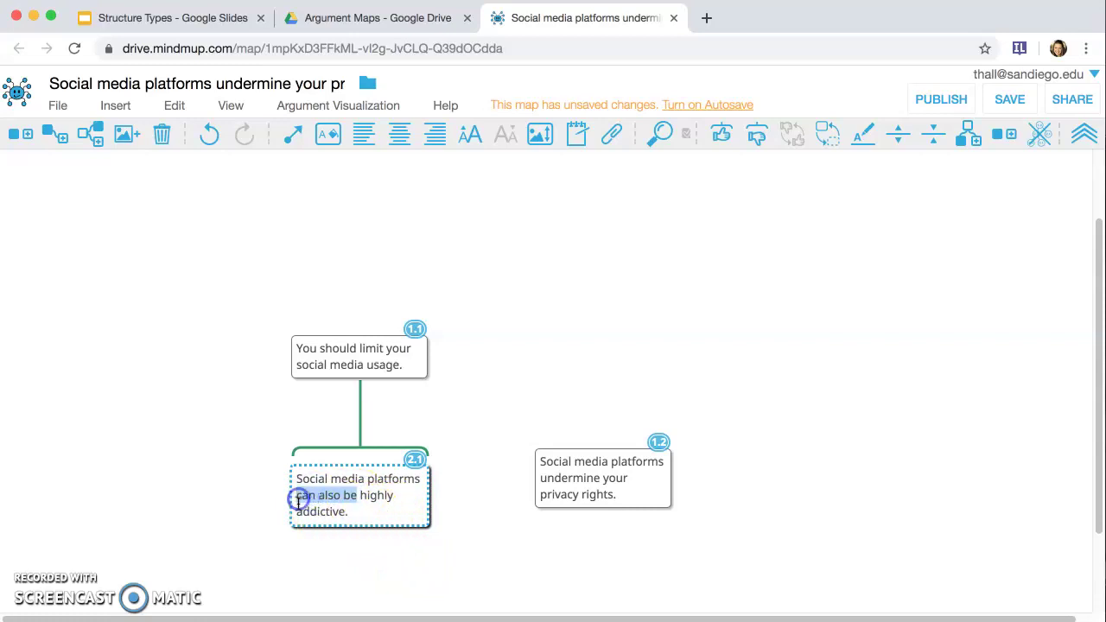
{"action": "type", "text": "are"}
{"action": "left_click", "coordinate": [493, 413]}
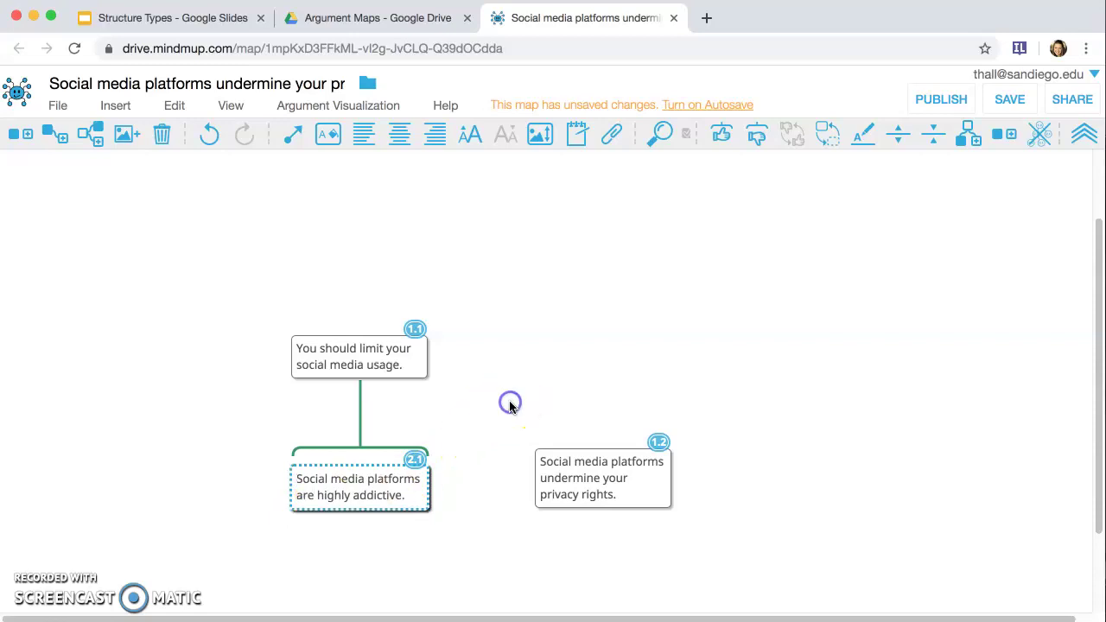
{"action": "left_click_drag", "start_coordinate": [584, 486], "coordinate": [497, 368]}
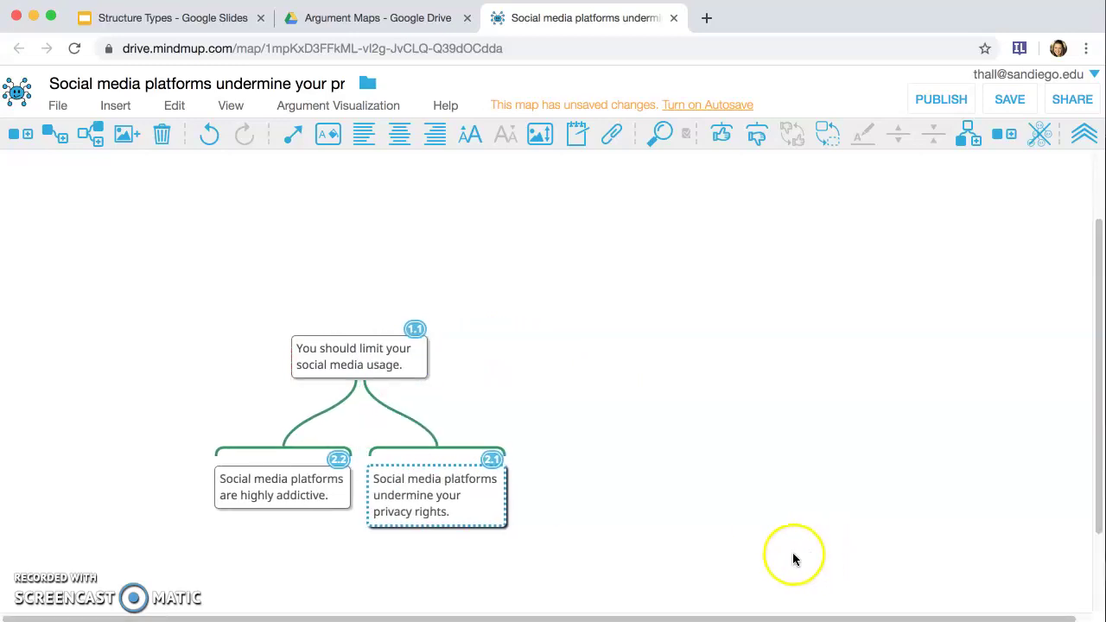
Try grouping both premises under one shared reason bracket, and return the privacy rights premise to its own separate reason
{"action": "left_click_drag", "start_coordinate": [452, 501], "coordinate": [411, 363]}
{"action": "left_click_drag", "start_coordinate": [283, 503], "coordinate": [407, 454]}
{"action": "mouse_move", "coordinate": [418, 442]}
{"action": "left_mouse_down"}
{"action": "mouse_move", "coordinate": [432, 430]}
{"action": "mouse_move", "coordinate": [420, 454]}
{"action": "mouse_move", "coordinate": [427, 441]}
{"action": "mouse_move", "coordinate": [444, 454]}
{"action": "mouse_move", "coordinate": [425, 475]}
{"action": "mouse_move", "coordinate": [432, 458]}
{"action": "left_mouse_up"}
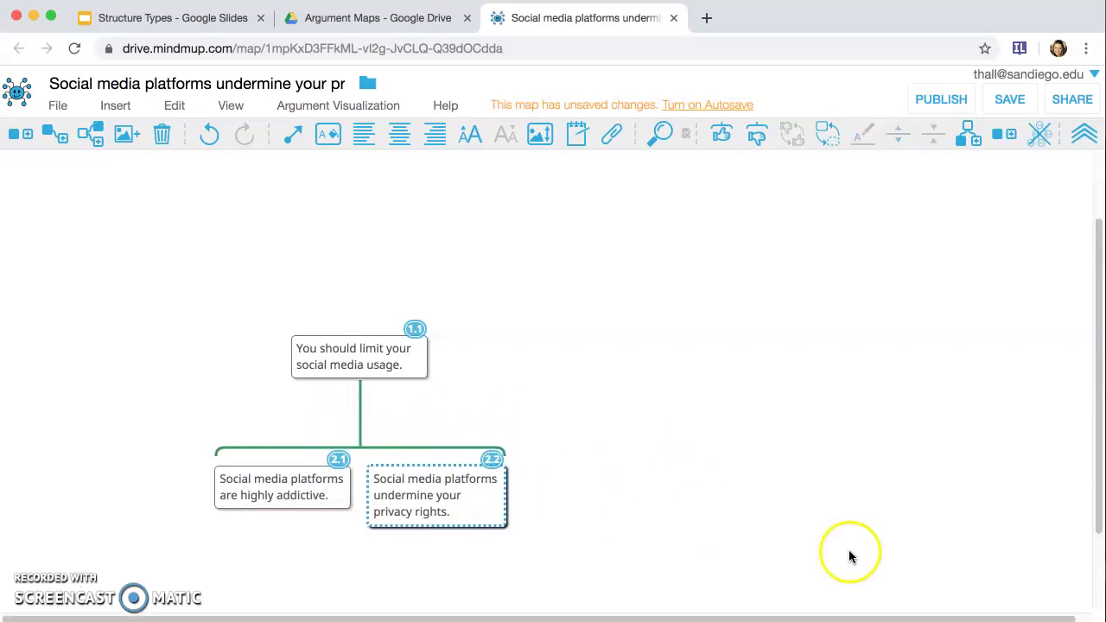
{"action": "left_click_drag", "start_coordinate": [476, 510], "coordinate": [420, 361]}
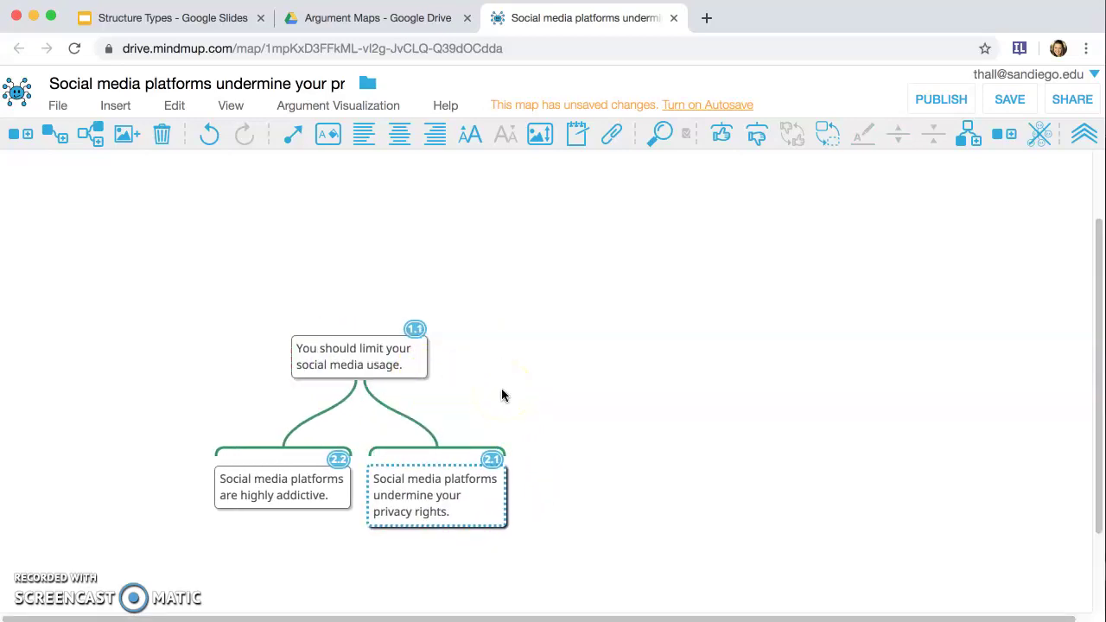
Switch to the Structure Types presentation in Google Slides and advance to the "You Try It!" exercise on self-driving cars
{"action": "left_click", "coordinate": [204, 28]}
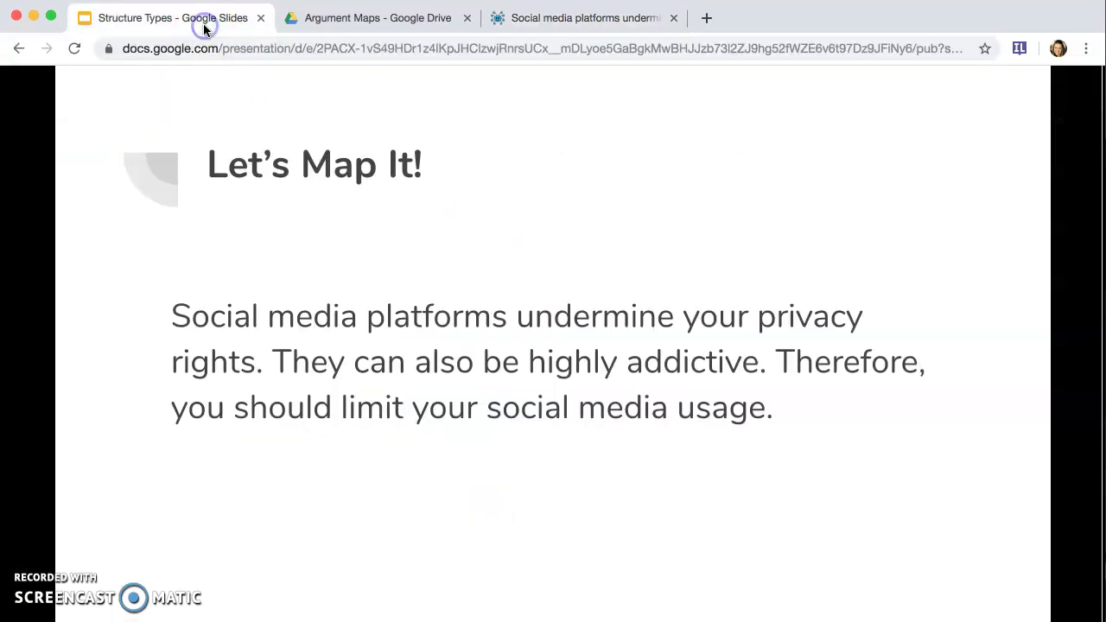
{"action": "key", "text": "Right"}
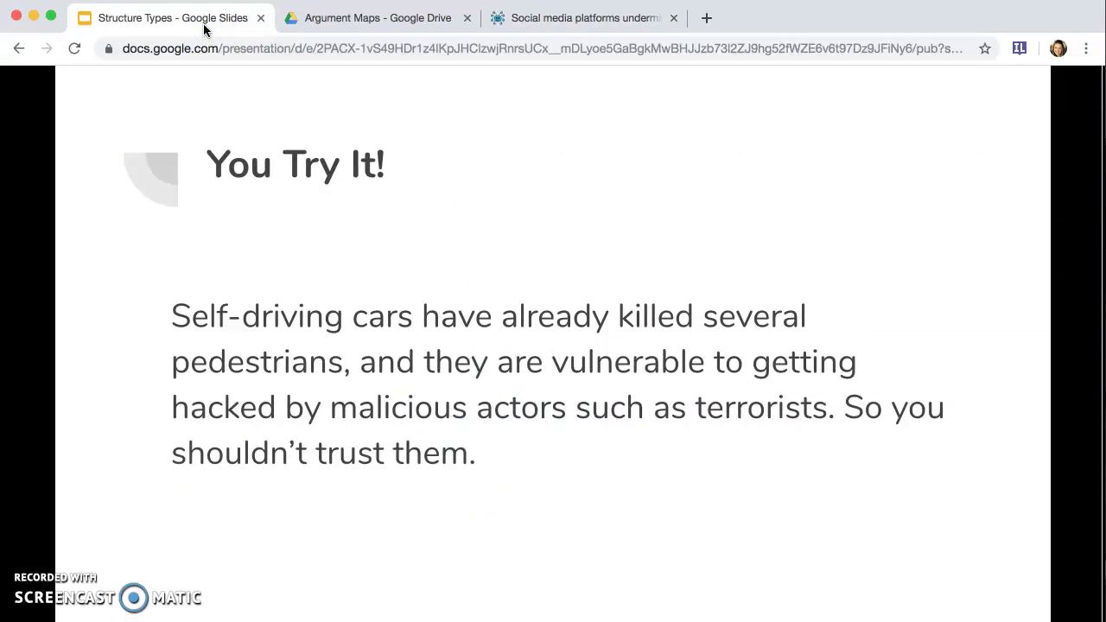